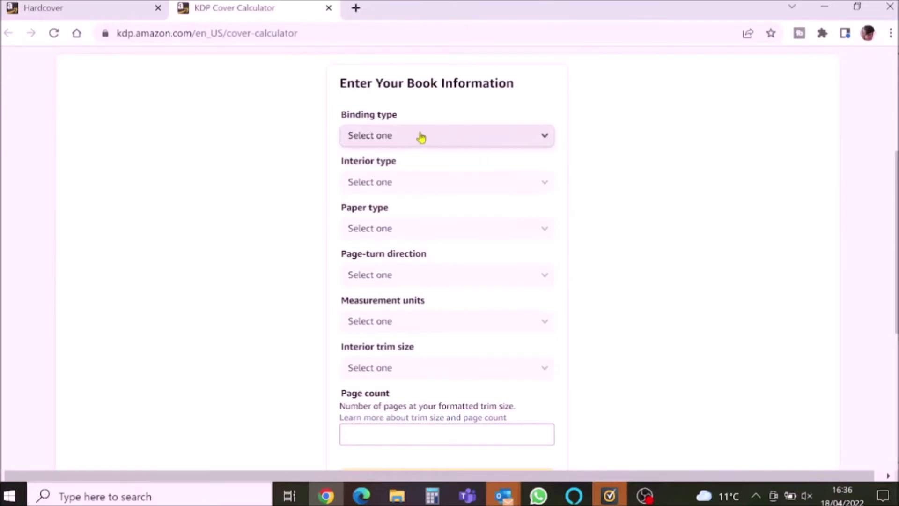
# Set the binding type to Hardcover, interior to Black & white, paper to Cream paper and page-turn direction to Left to Right
pyautogui.click(421, 136)
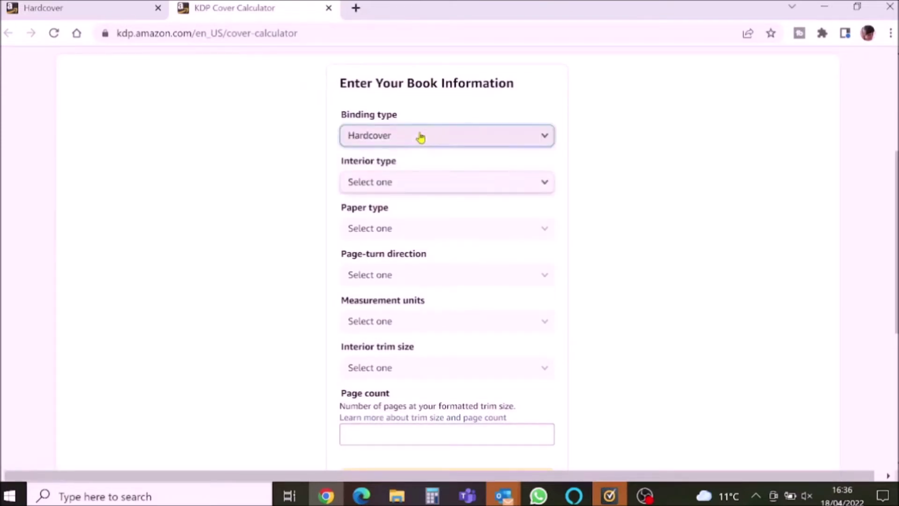
pyautogui.click(407, 182)
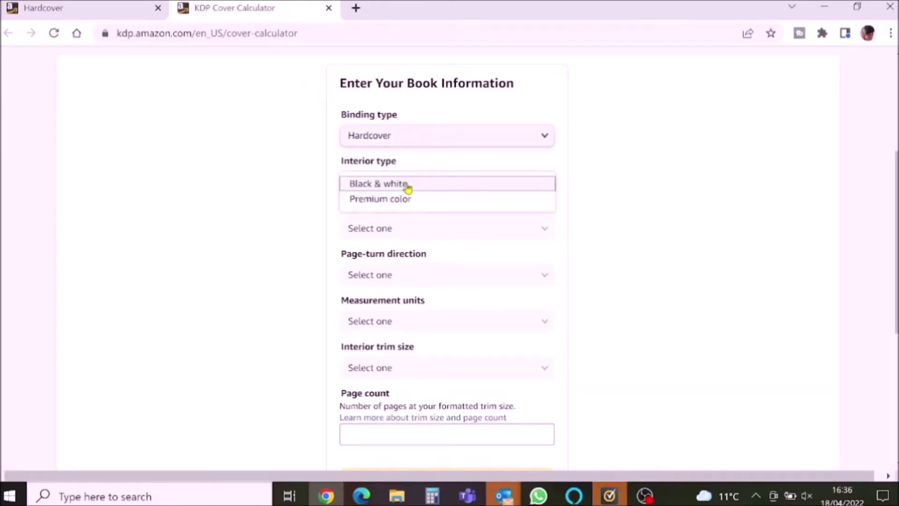
pyautogui.click(408, 183)
pyautogui.click(421, 232)
pyautogui.click(420, 230)
pyautogui.click(426, 278)
pyautogui.click(425, 276)
# Set the measurement units to Inches and the interior trim size to 6 x 9 in
pyautogui.scroll(-3, 674, 281)
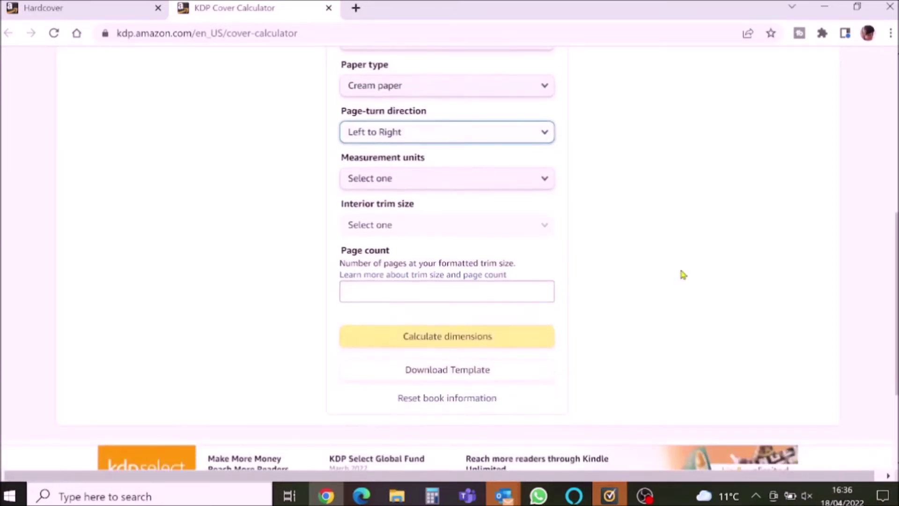
pyautogui.click(388, 181)
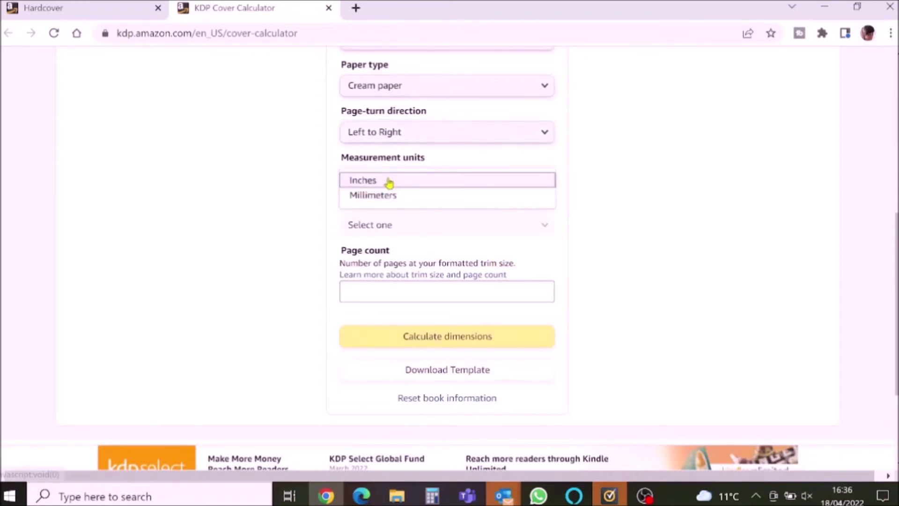
pyautogui.click(363, 182)
pyautogui.click(423, 233)
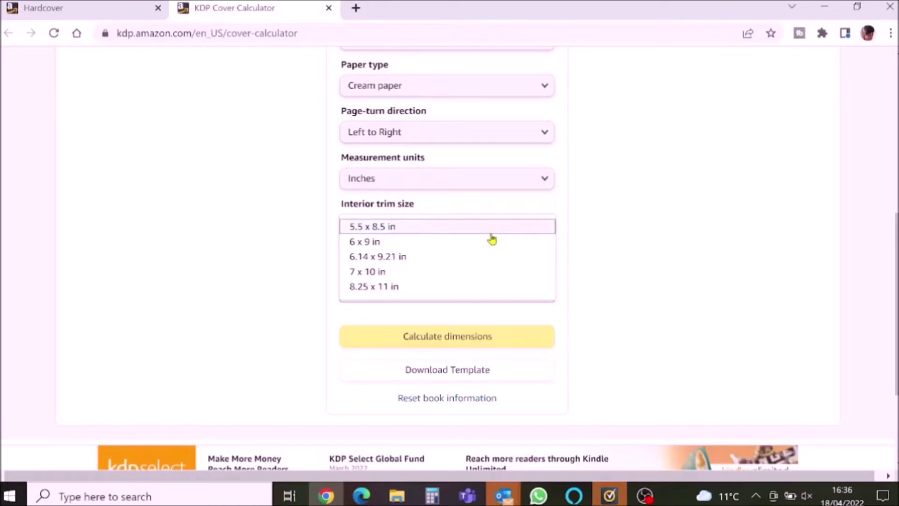
pyautogui.click(359, 242)
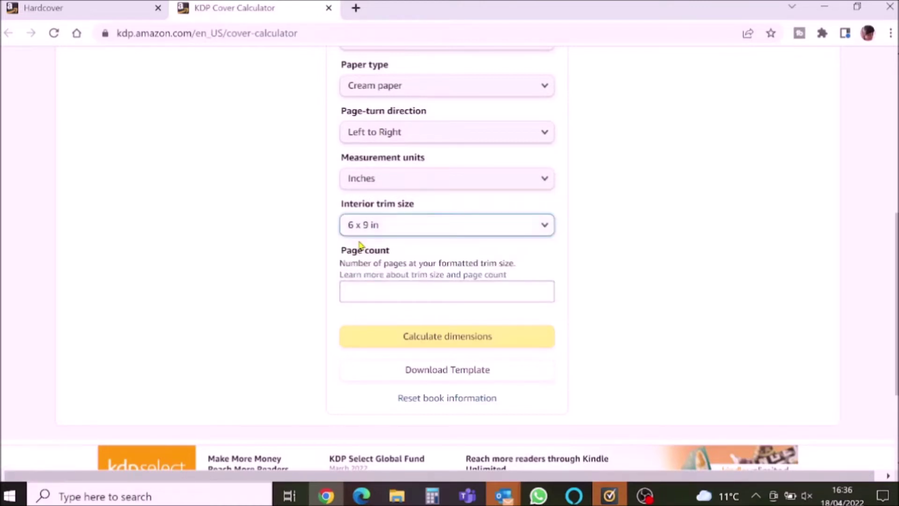
# Switch the binding type to Paperback and examine the interior trim sizes offered for it
pyautogui.scroll(5, 671, 274)
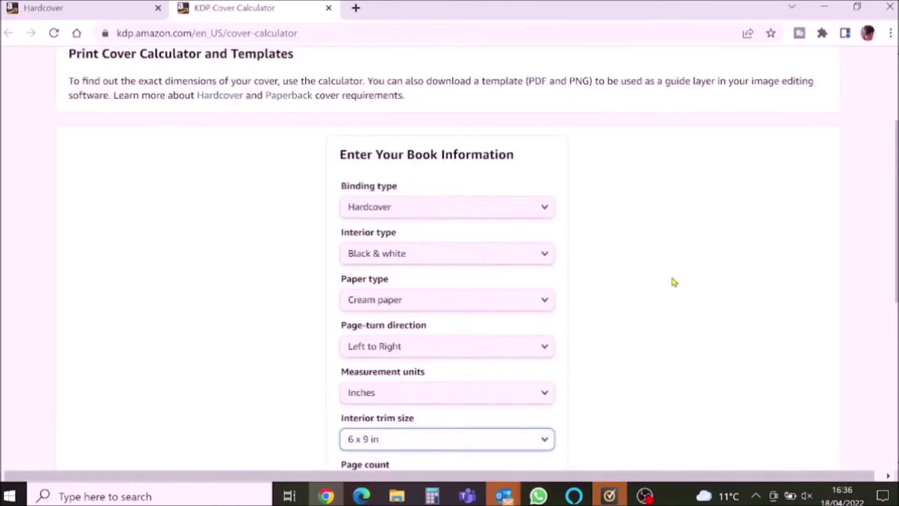
pyautogui.click(361, 208)
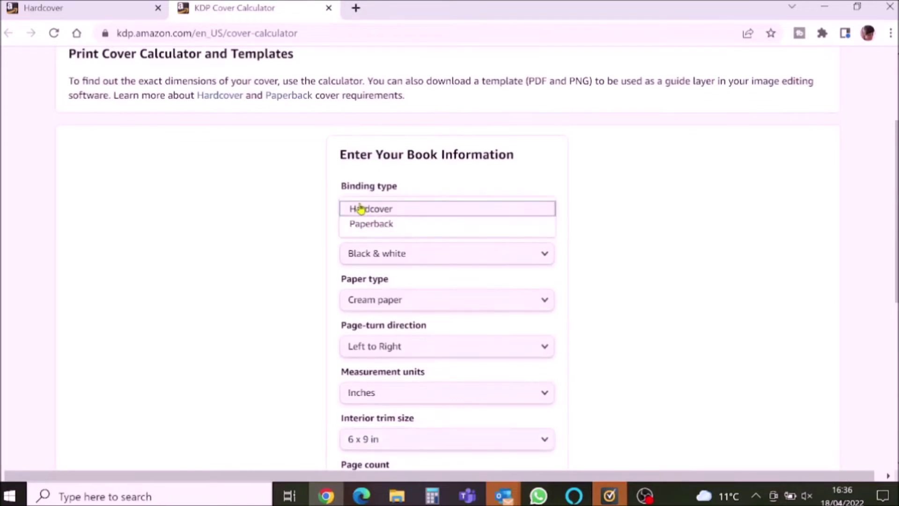
pyautogui.click(386, 224)
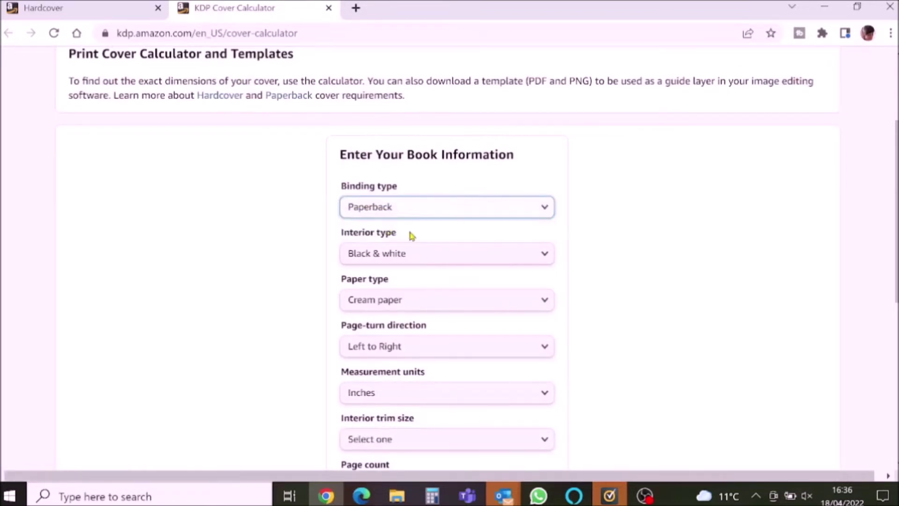
pyautogui.scroll(-5, 618, 305)
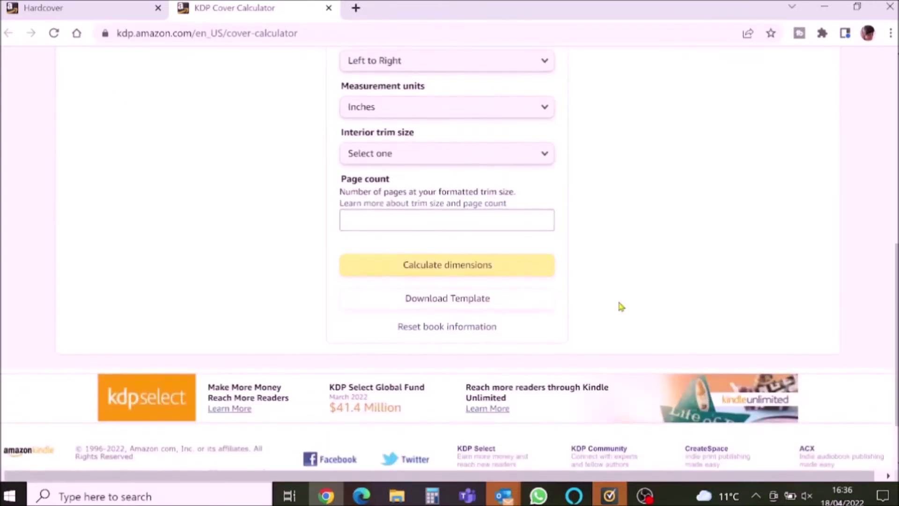
pyautogui.click(367, 154)
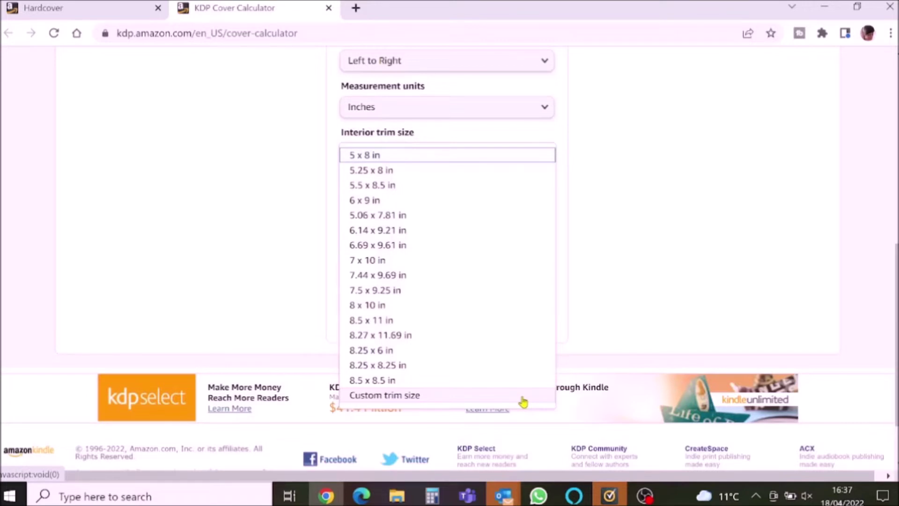
# Set the binding type back to Hardcover and choose 6 x 9 in as the interior trim size
pyautogui.scroll(6, 702, 234)
pyautogui.click(361, 208)
pyautogui.click(362, 210)
pyautogui.scroll(-6, 601, 297)
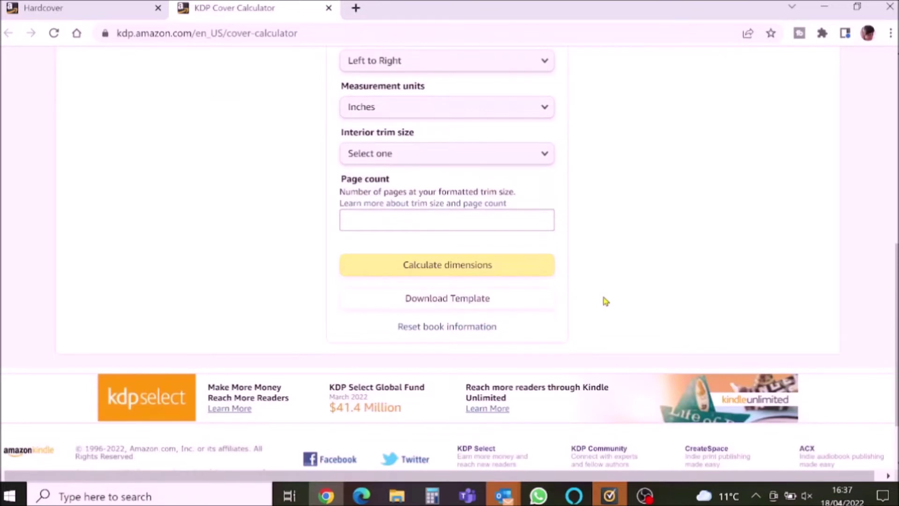
pyautogui.click(362, 157)
pyautogui.click(367, 172)
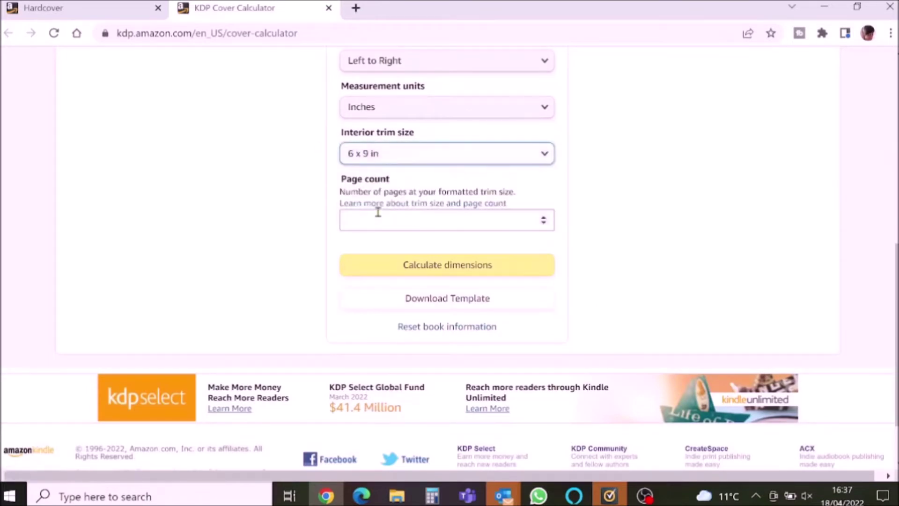
# Enter a page count of 200 and calculate the cover dimensions
pyautogui.click(352, 217)
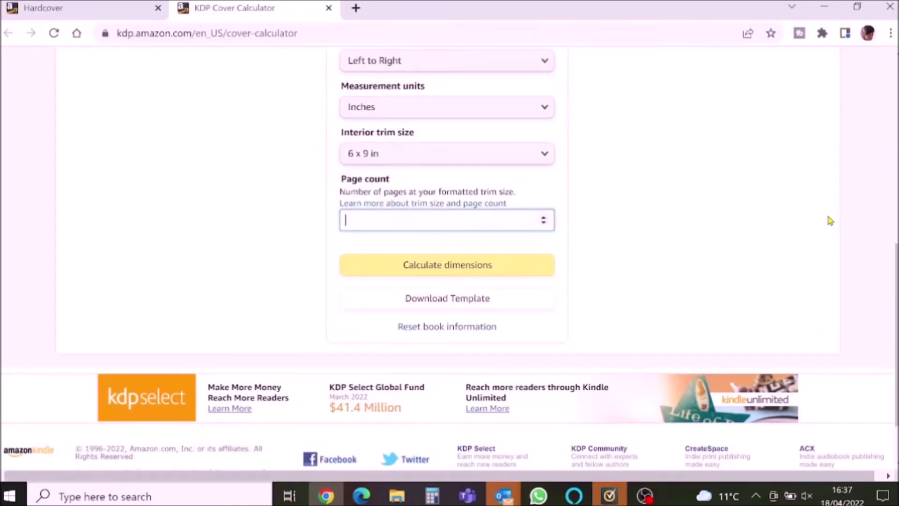
pyautogui.write('200')
pyautogui.press('Tab')
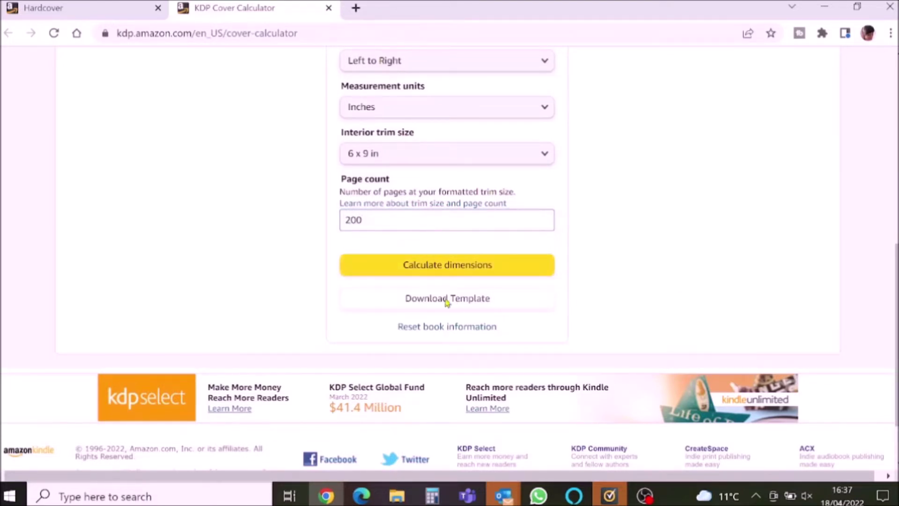
pyautogui.click(435, 266)
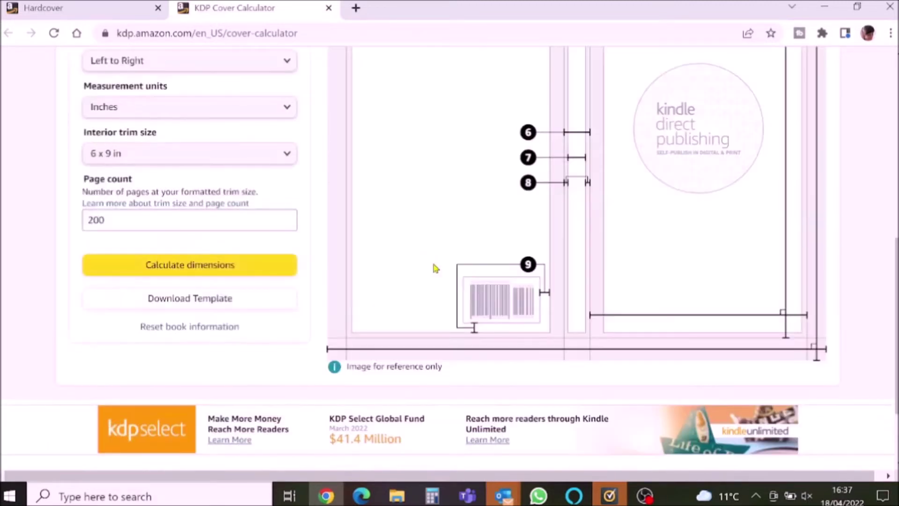
# Download the cover template and review the PDF inside the downloaded CASE_LAMINATE zip file
pyautogui.scroll(3, 880, 301)
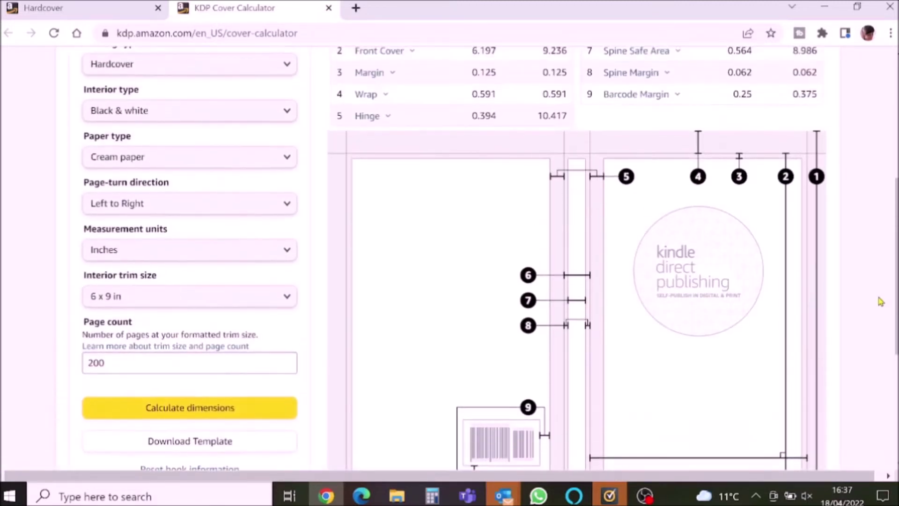
pyautogui.scroll(-2, 881, 302)
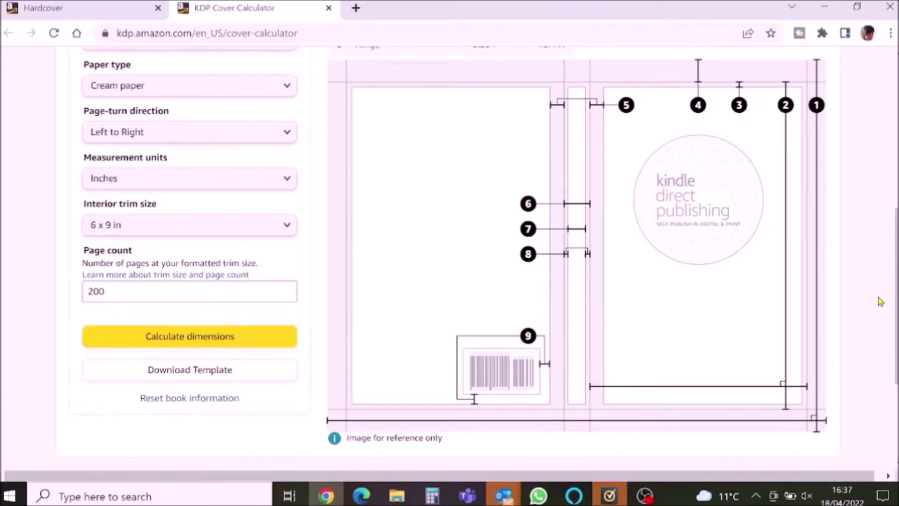
pyautogui.click(170, 373)
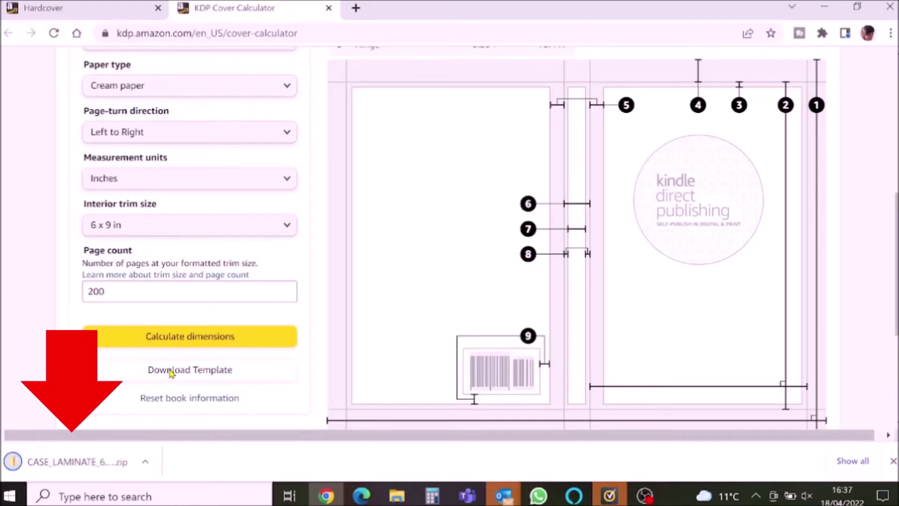
pyautogui.click(75, 461)
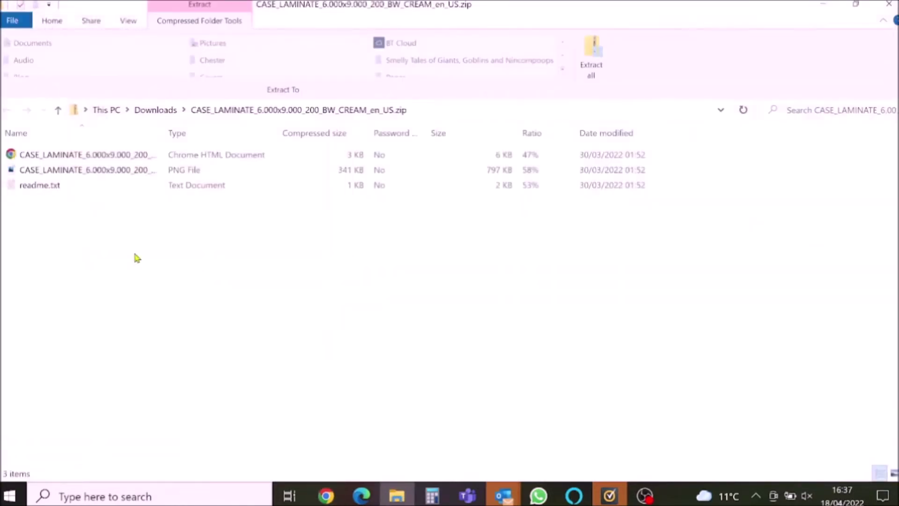
pyautogui.doubleClick(104, 155)
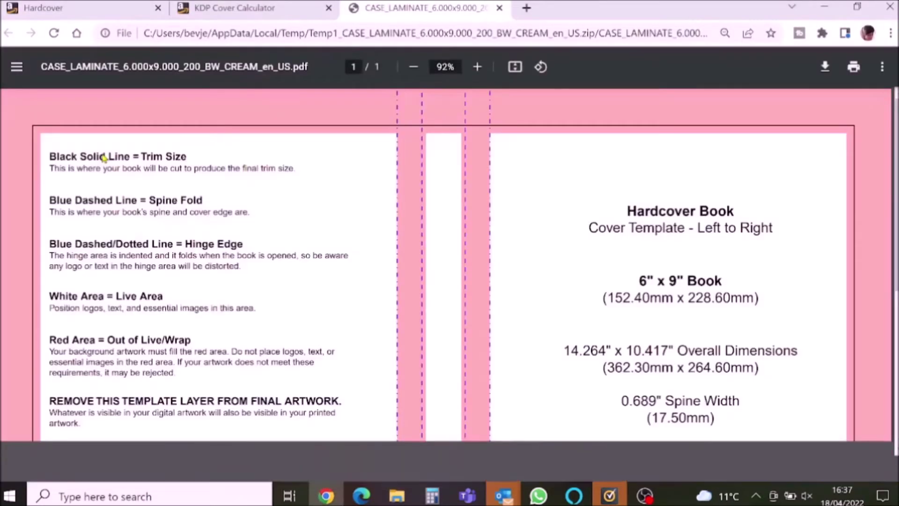
pyautogui.scroll(-6, 865, 341)
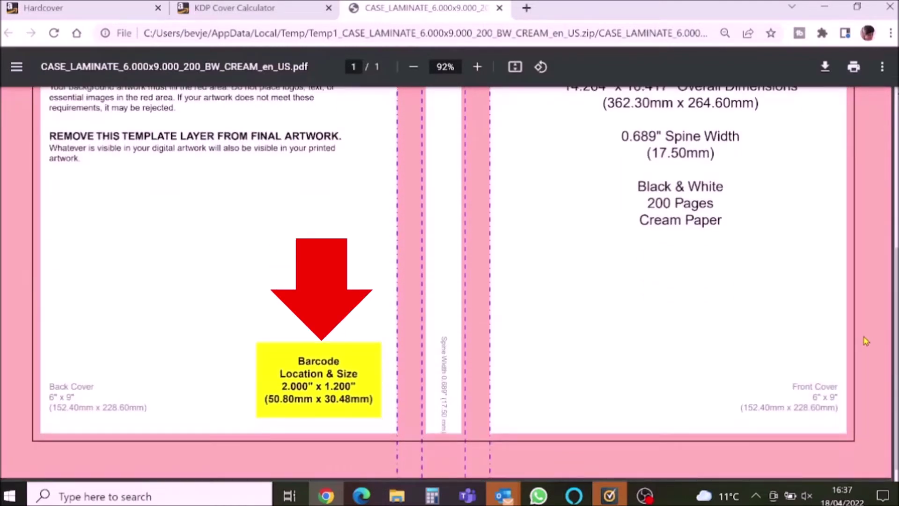
pyautogui.scroll(6, 866, 341)
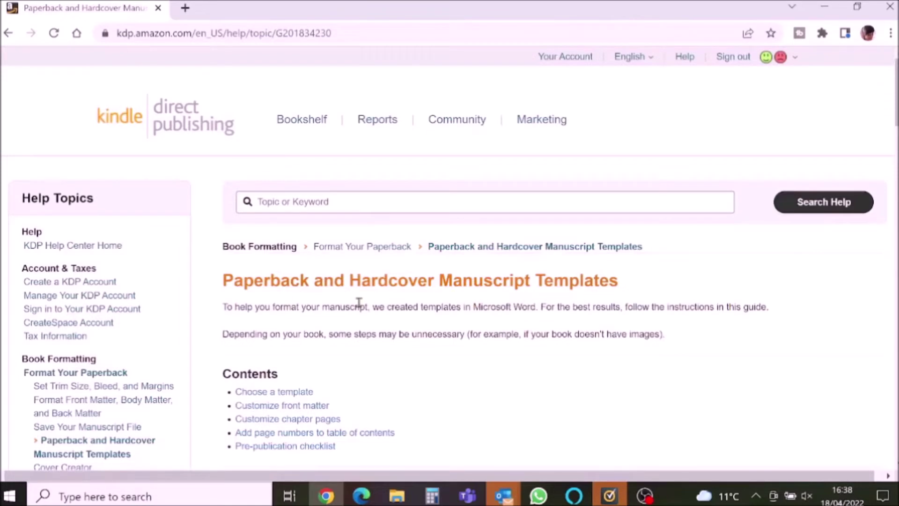
# Download the blank manuscript templates from the Choose a template section and open the downloaded zip file
pyautogui.scroll(-15, 518, 357)
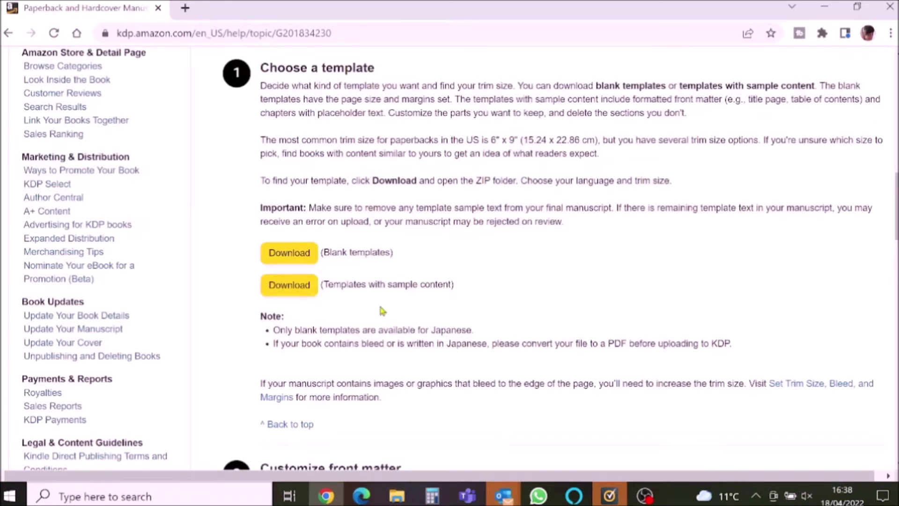
pyautogui.click(296, 254)
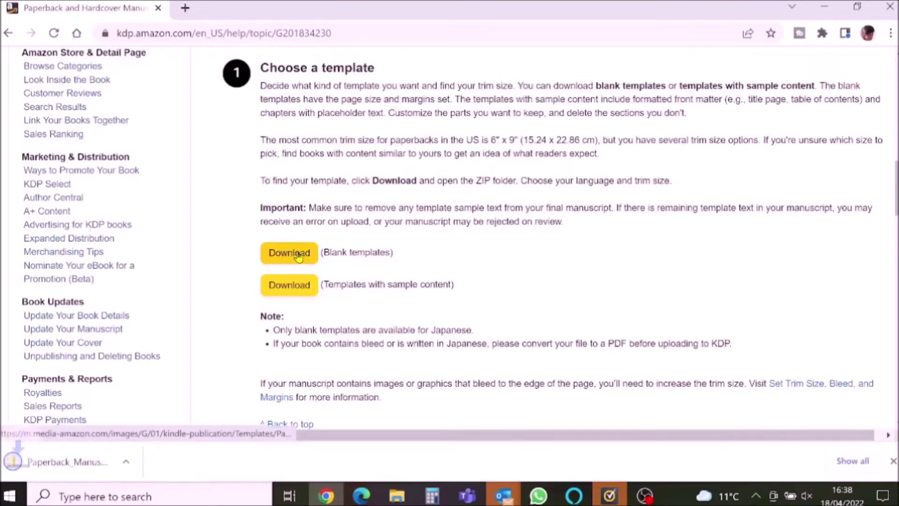
pyautogui.click(147, 461)
pyautogui.click(127, 473)
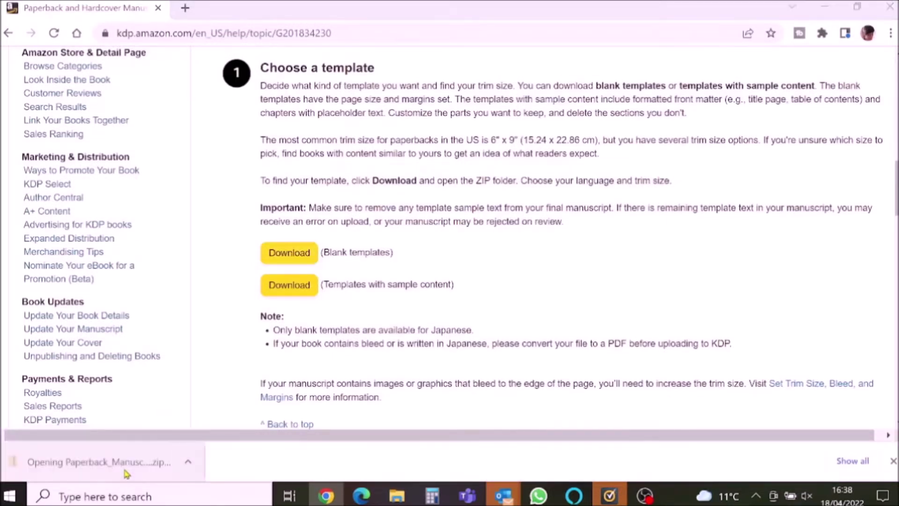
# Open the English 6 x 9 inch (15.24 x 22.86 cm) blank template in Word and enable editing
pyautogui.doubleClick(85, 155)
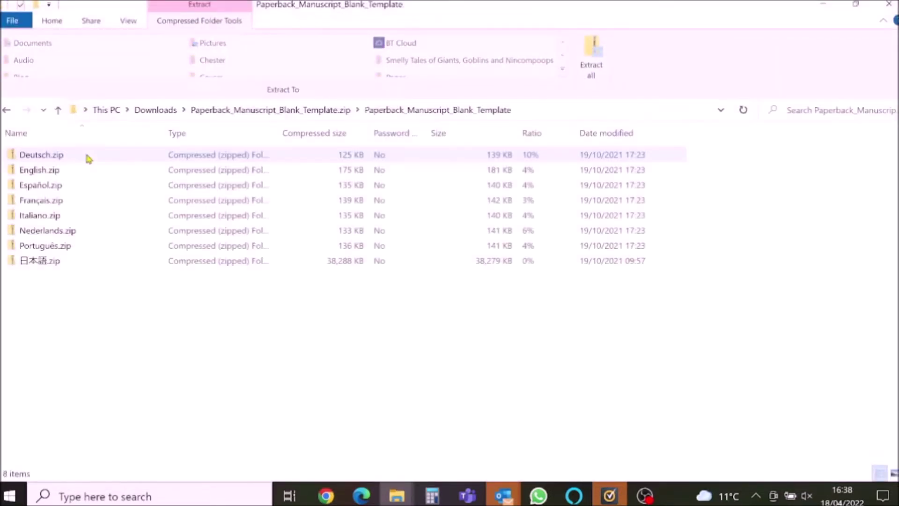
pyautogui.doubleClick(65, 170)
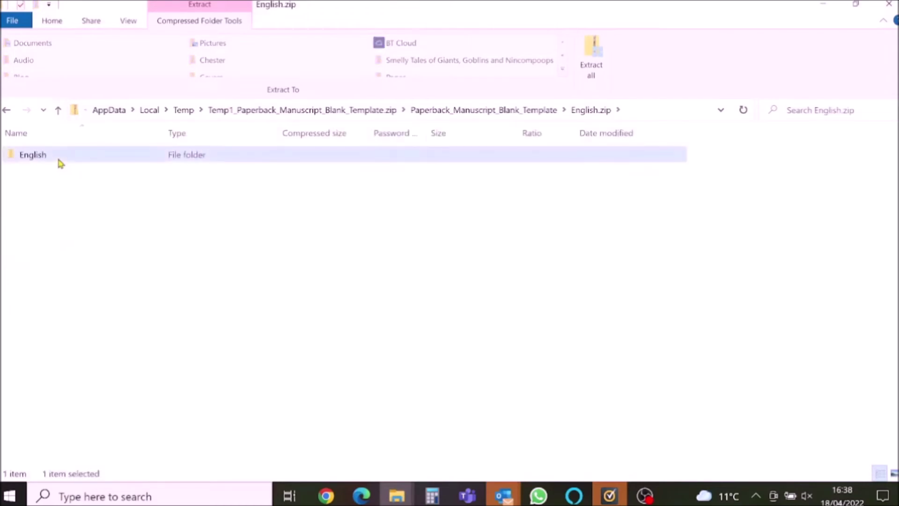
pyautogui.doubleClick(59, 158)
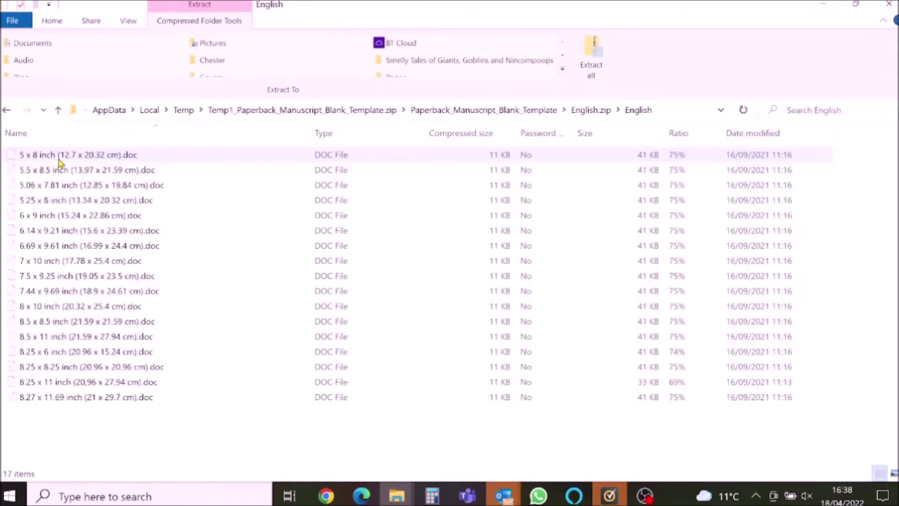
pyautogui.doubleClick(76, 217)
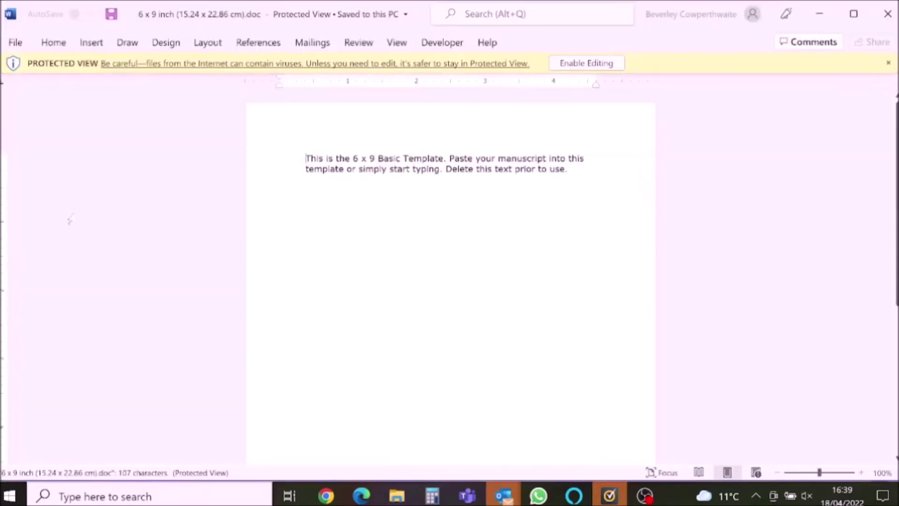
pyautogui.click(601, 65)
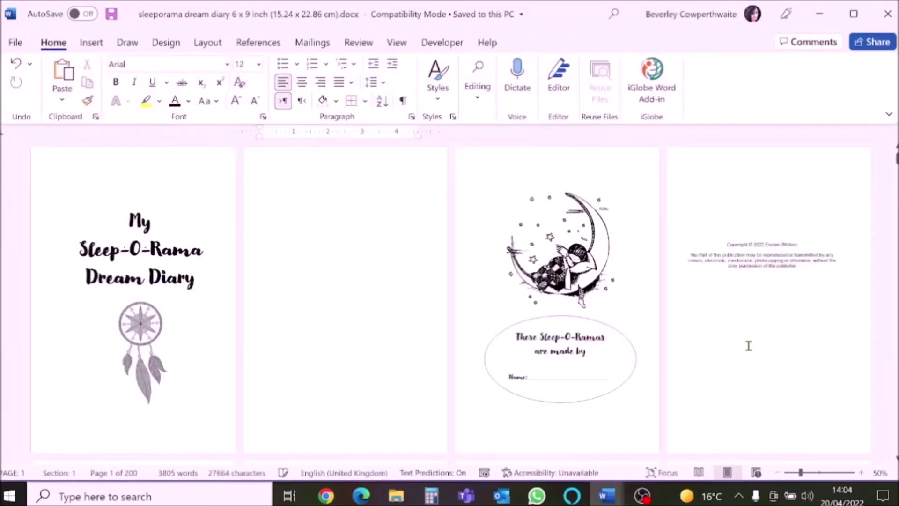
# Look through the pages of the 6 x 9 inch dream diary manuscript and switch to Chrome
pyautogui.scroll(-3, 749, 345)
pyautogui.scroll(-7, 751, 351)
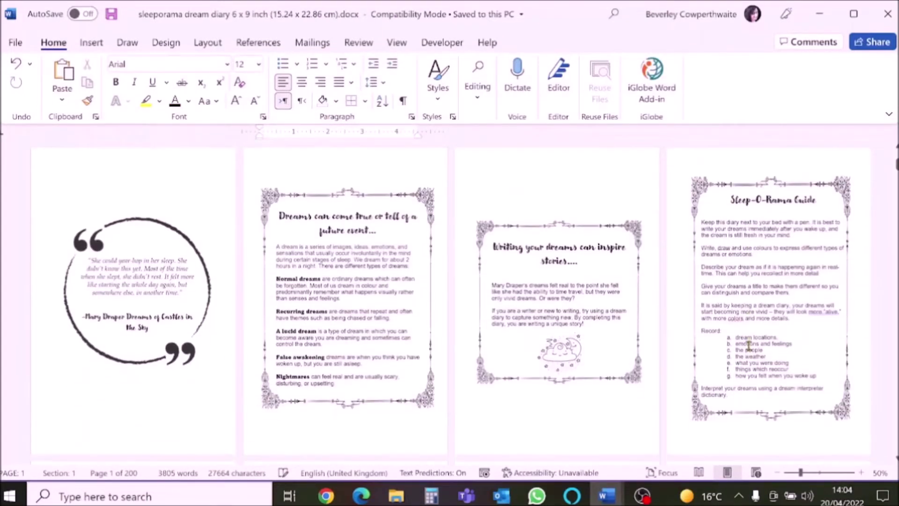
pyautogui.scroll(-10, 748, 345)
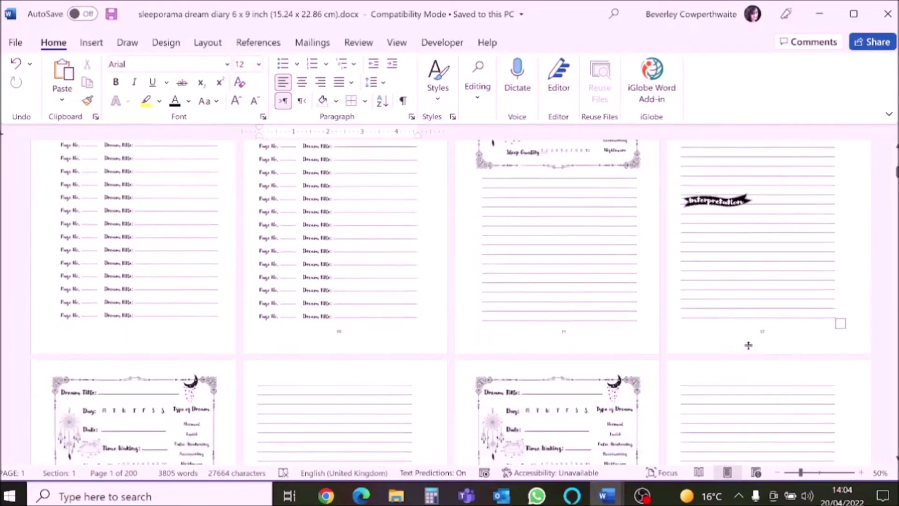
pyautogui.scroll(-10, 748, 347)
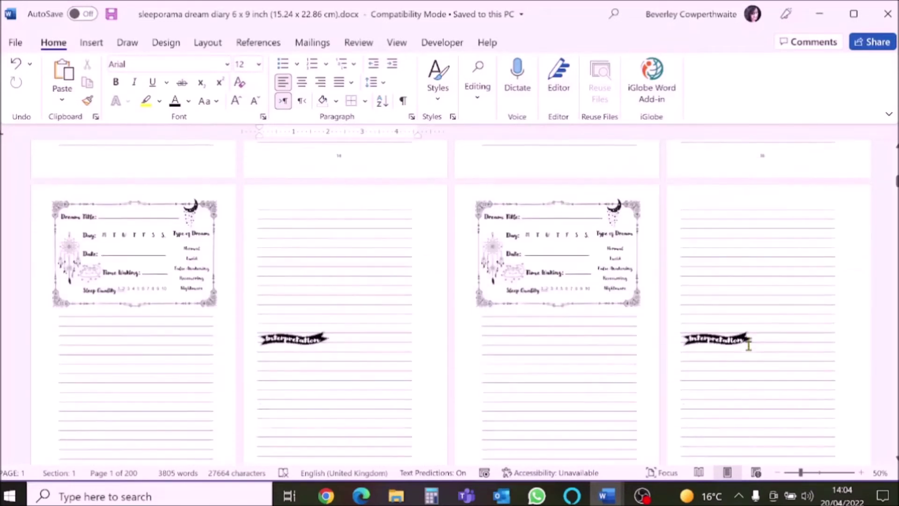
pyautogui.click(326, 496)
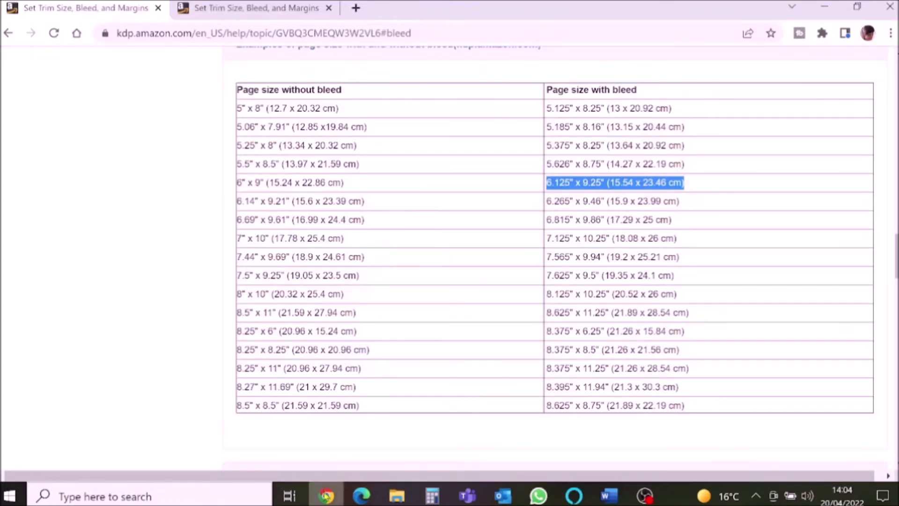
# Switch to the dream diary document in Word and check its Page Setup paper size against KDP's table of page sizes with bleed
pyautogui.click(608, 496)
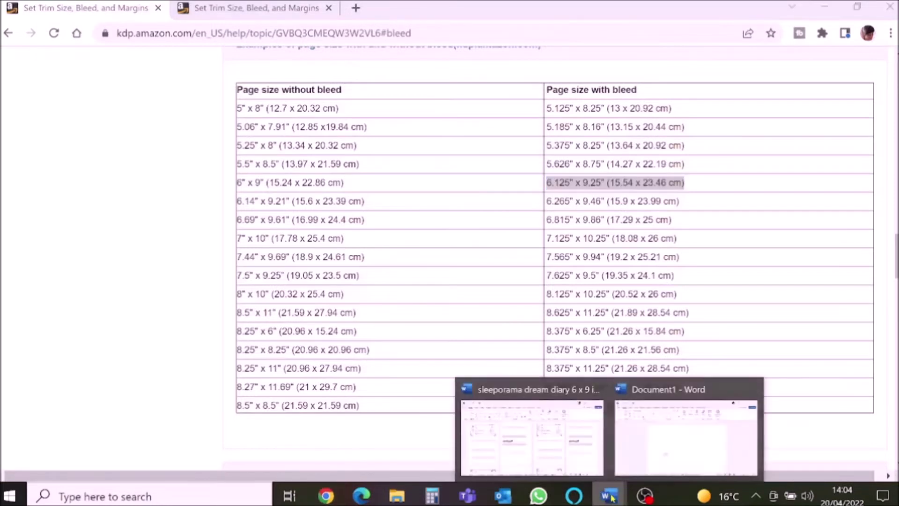
pyautogui.click(582, 465)
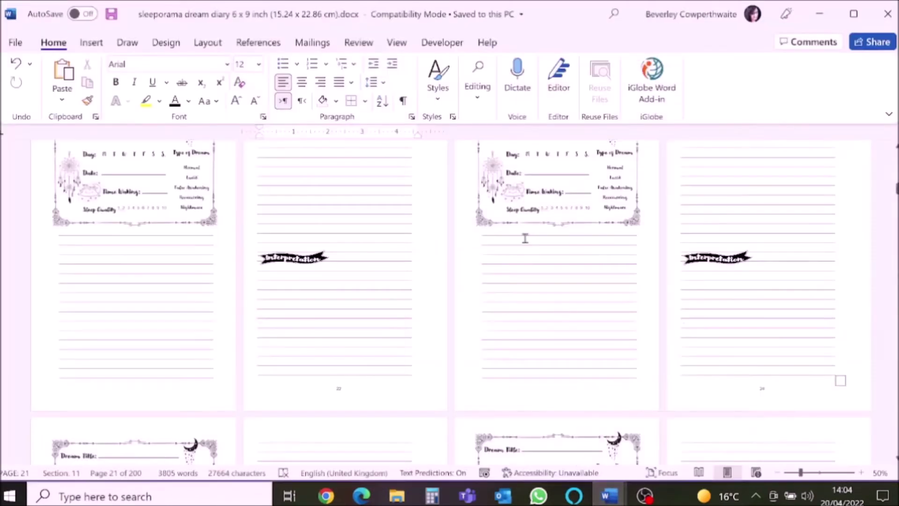
pyautogui.click(205, 47)
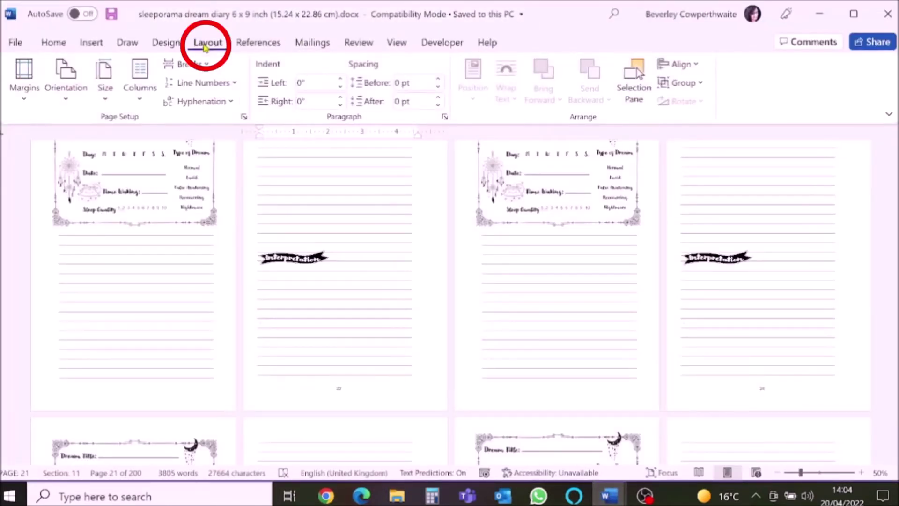
pyautogui.click(244, 118)
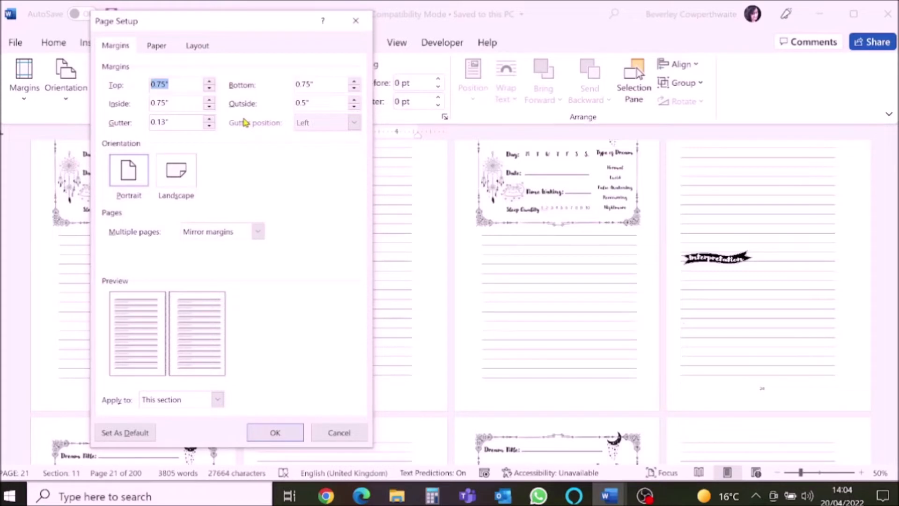
pyautogui.click(157, 47)
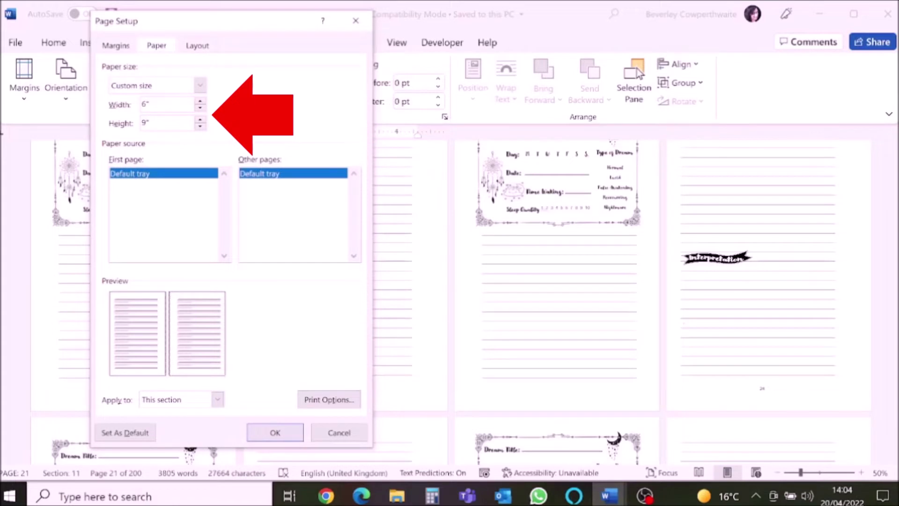
pyautogui.click(327, 496)
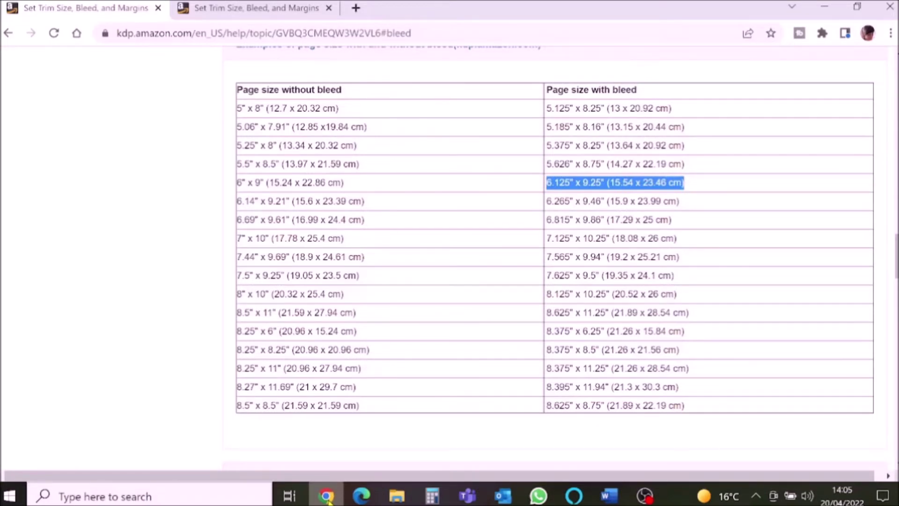
pyautogui.click(326, 496)
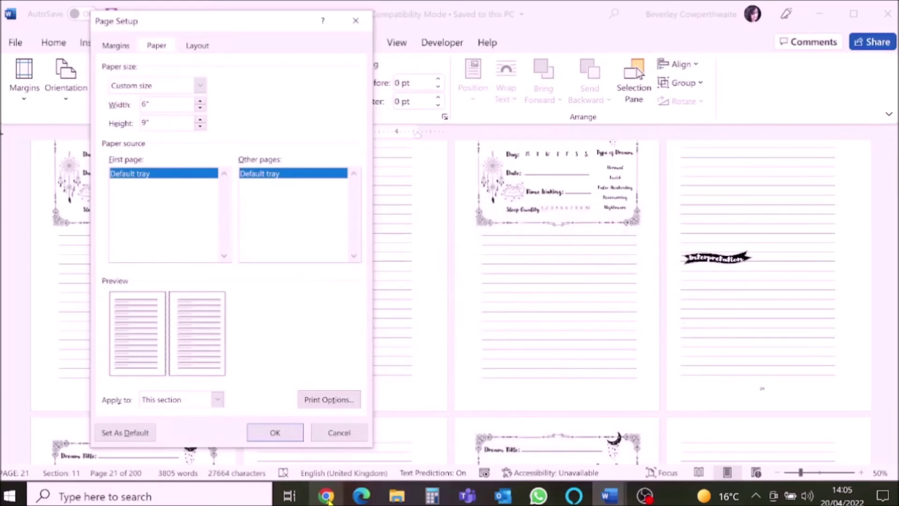
pyautogui.click(281, 432)
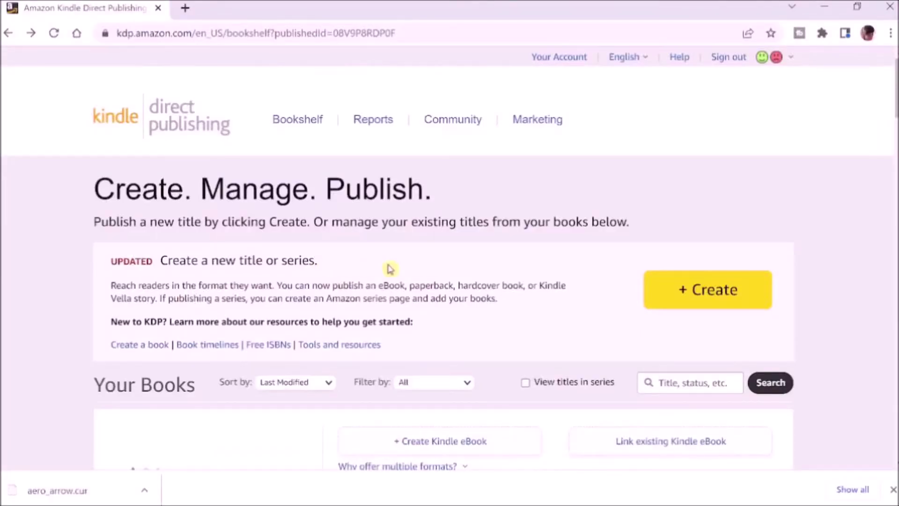
# Create a new hardcover title from the KDP bookshelf and review the primary language choices in its details
pyautogui.click(690, 298)
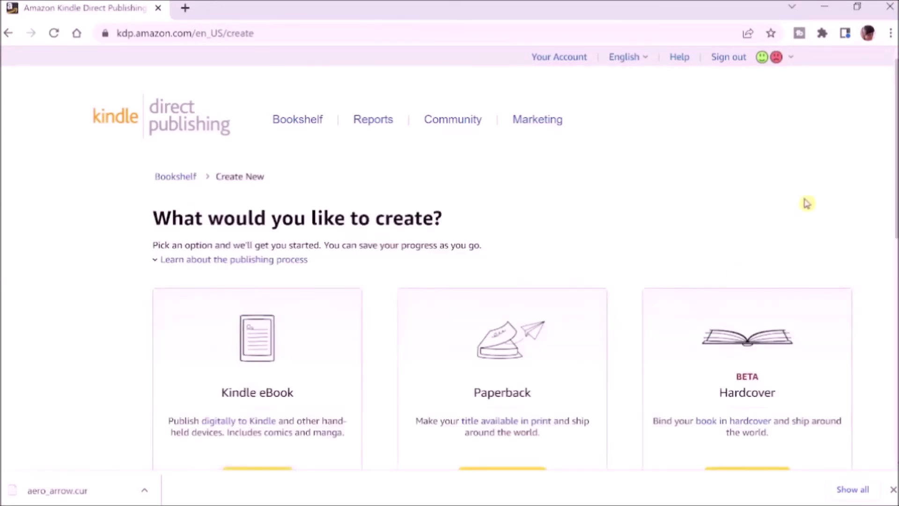
pyautogui.scroll(-5, 871, 183)
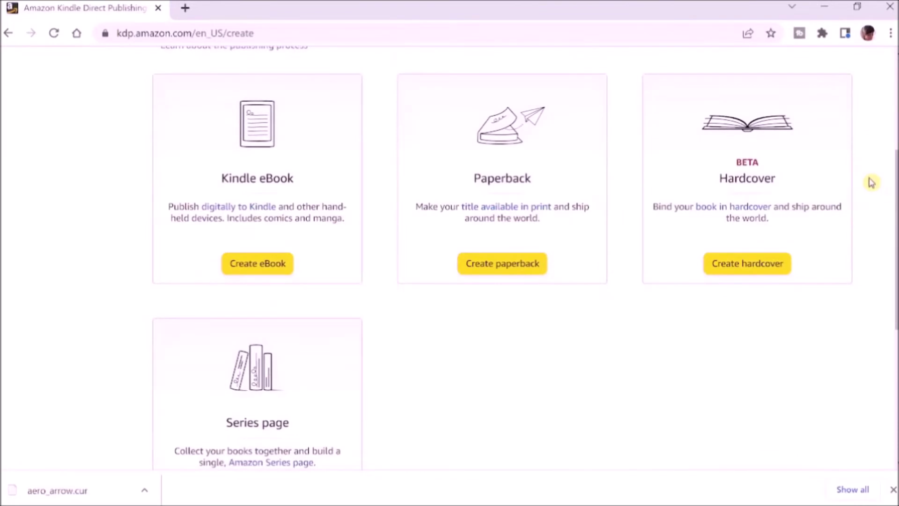
pyautogui.click(772, 264)
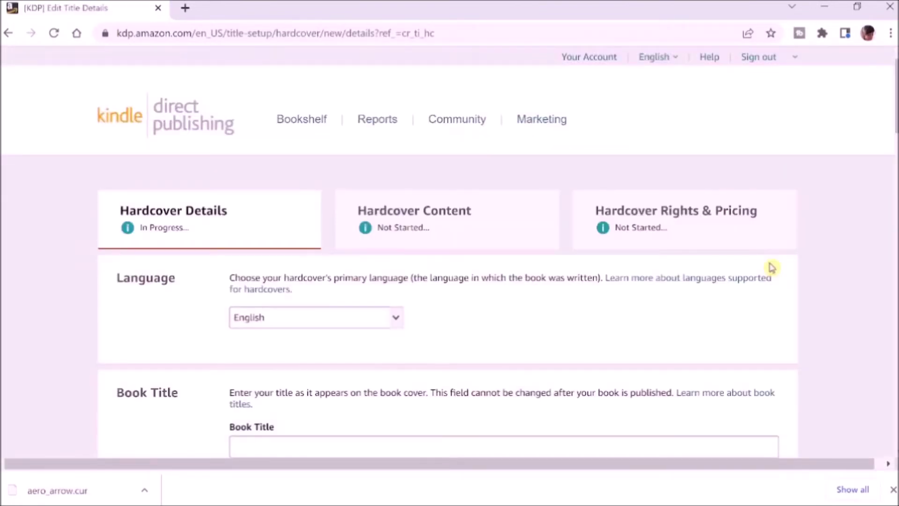
pyautogui.click(395, 320)
pyautogui.scroll(-1, 396, 321)
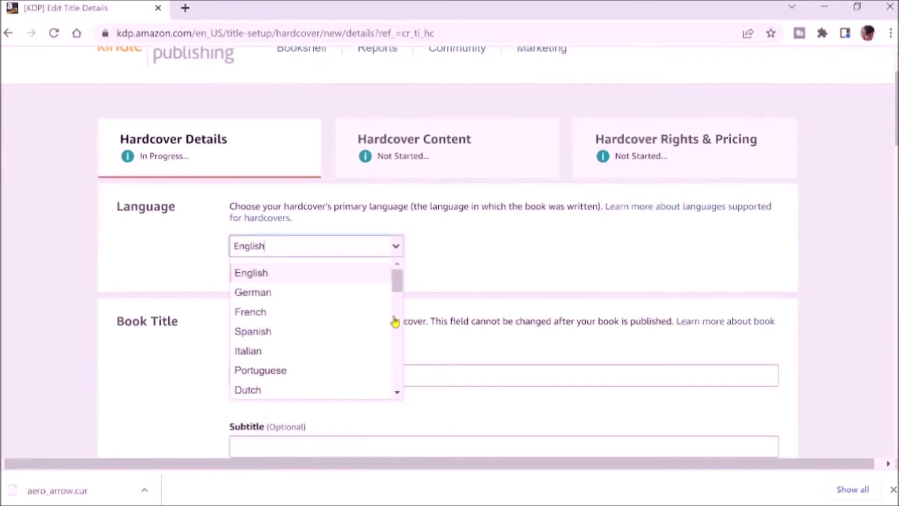
pyautogui.click(622, 351)
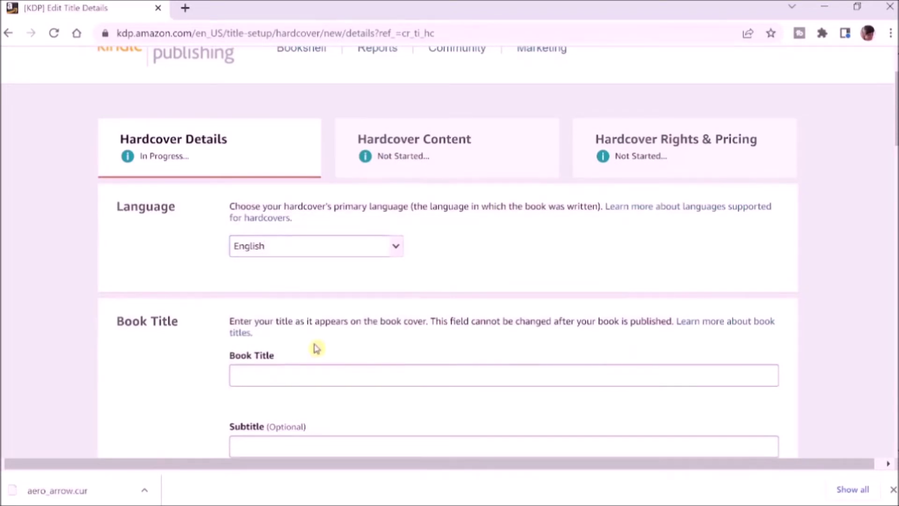
# Enter "Sleep-O-Rama Dream Diary" as the book title and "Blue" as the subtitle
pyautogui.click(259, 375)
pyautogui.write('Sleep-')
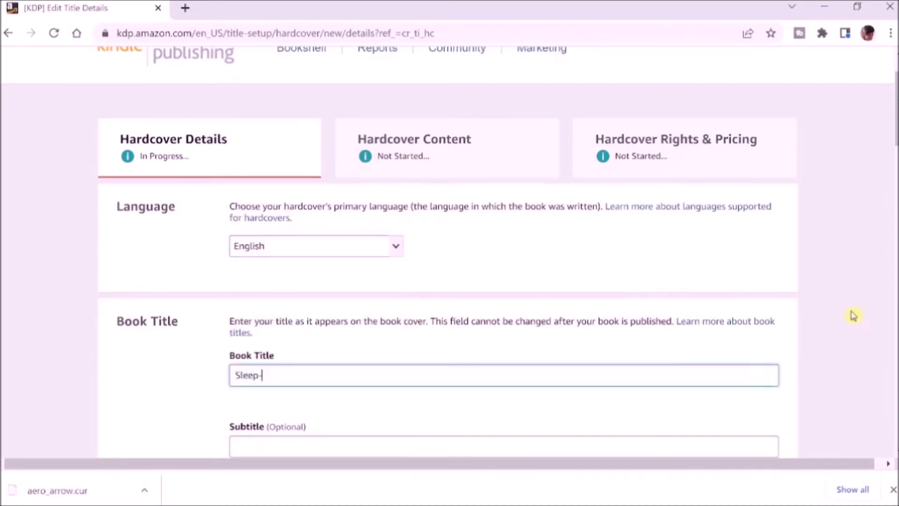
pyautogui.write('O-Rama Dream Diary')
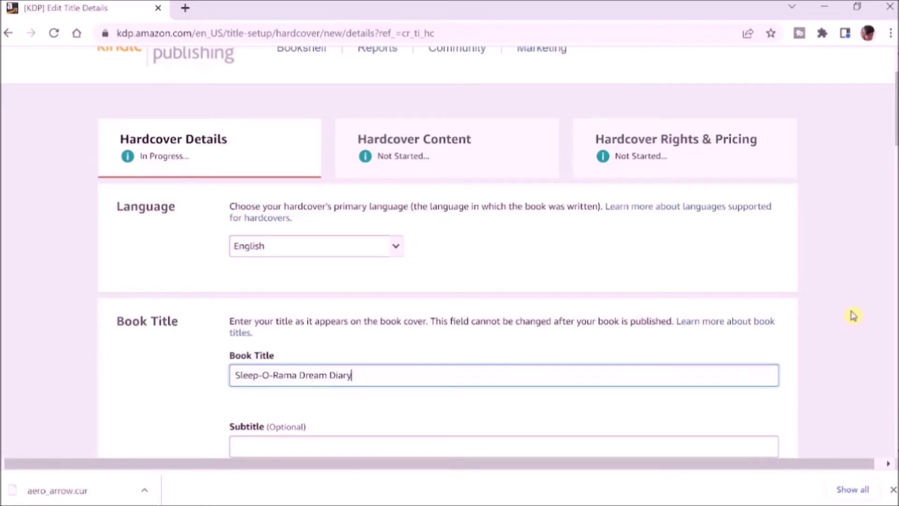
pyautogui.press('Tab')
pyautogui.write('Blue')
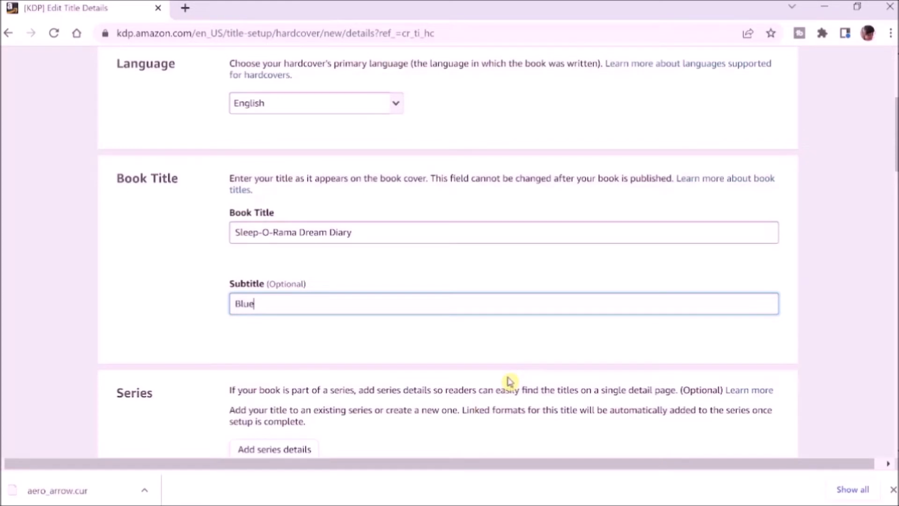
# Review the options for adding the title to a series and read the Start a Book Series help page
pyautogui.scroll(-3, 852, 339)
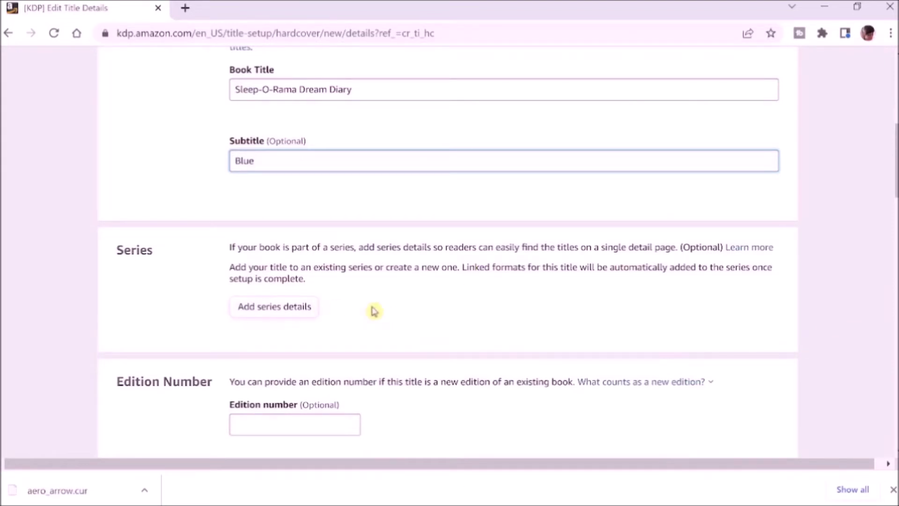
pyautogui.click(289, 310)
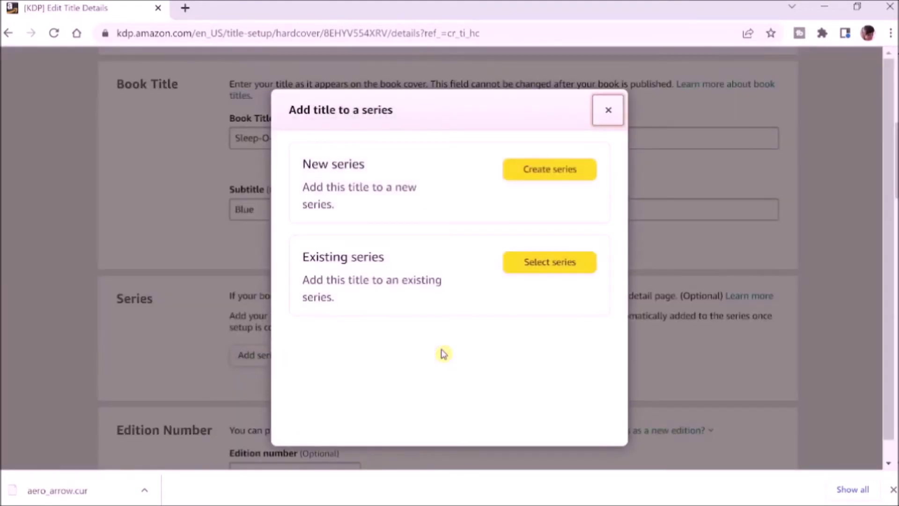
pyautogui.click(606, 109)
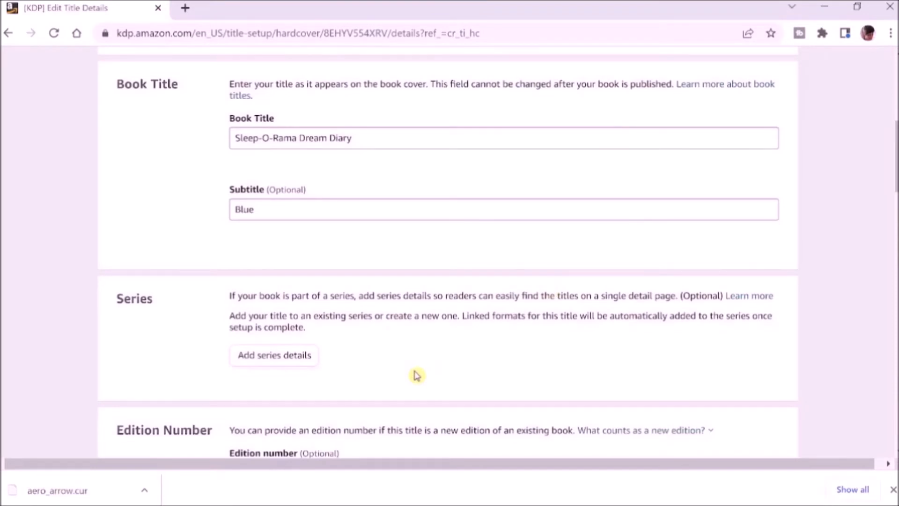
pyautogui.click(745, 302)
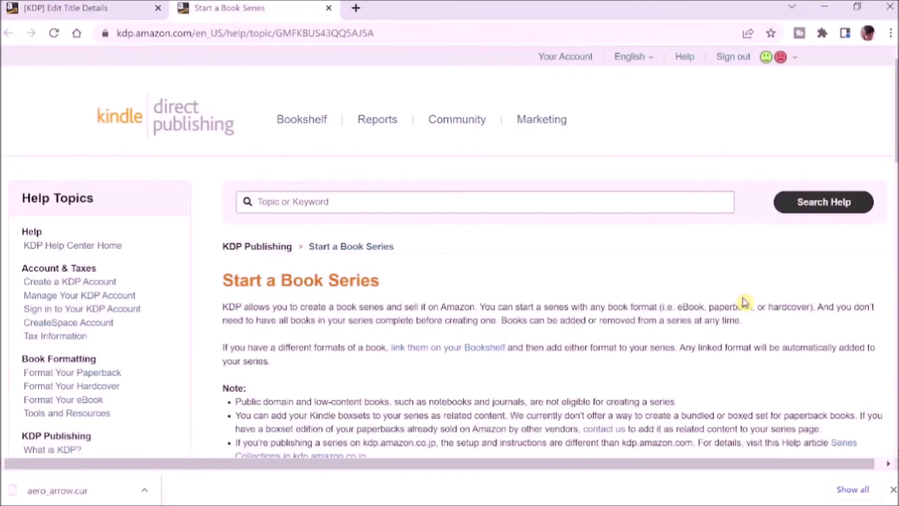
pyautogui.scroll(-2, 745, 302)
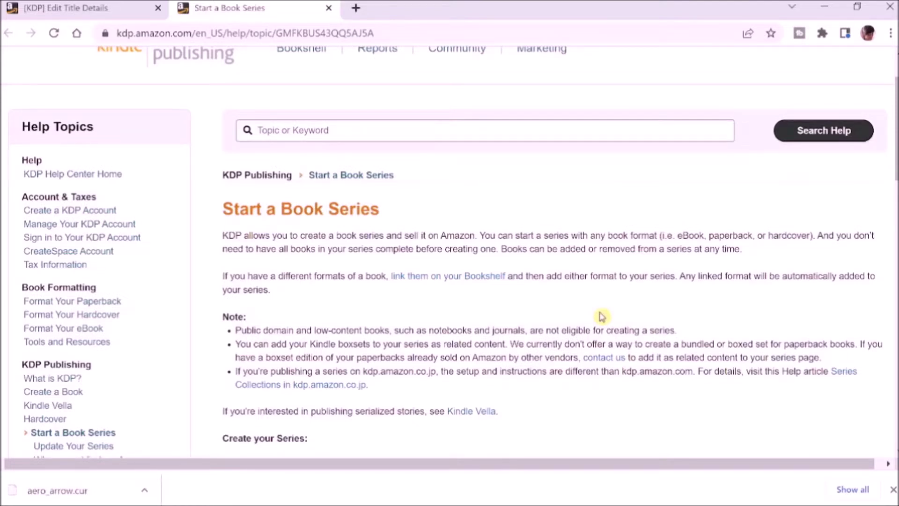
pyautogui.hotkey('ctrl', 'w')
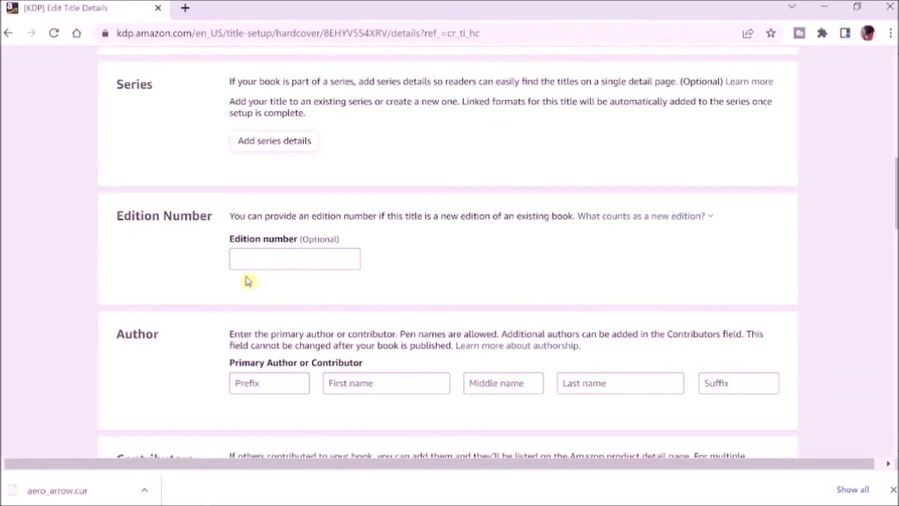
# Leave the edition number blank and fill in the primary author's first and last name
pyautogui.click(247, 257)
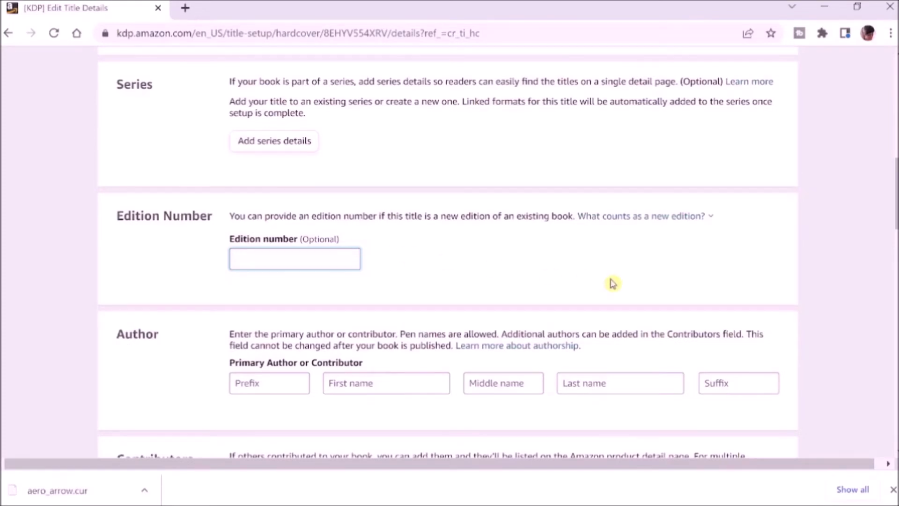
pyautogui.scroll(-3, 612, 283)
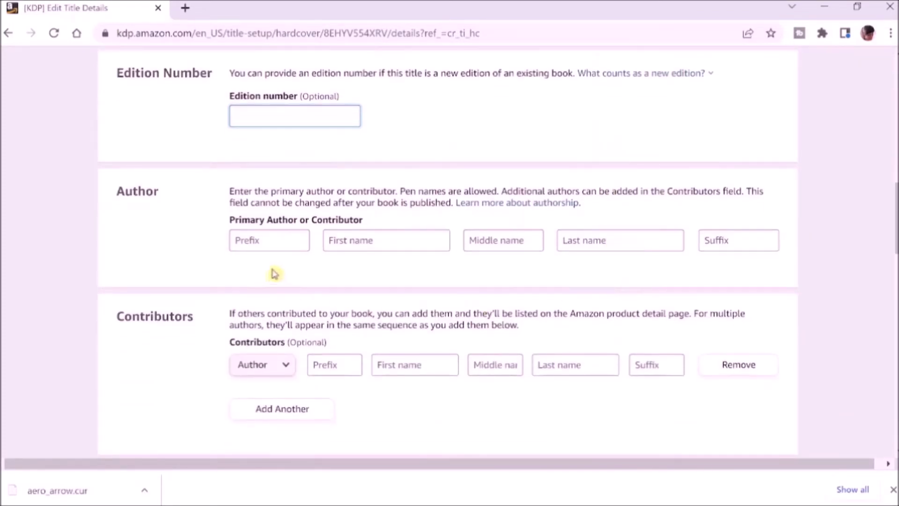
pyautogui.press('Tab')
pyautogui.press('Tab')
pyautogui.write('Evelyn')
pyautogui.press('Tab')
pyautogui.press('Tab')
pyautogui.write('Winters')
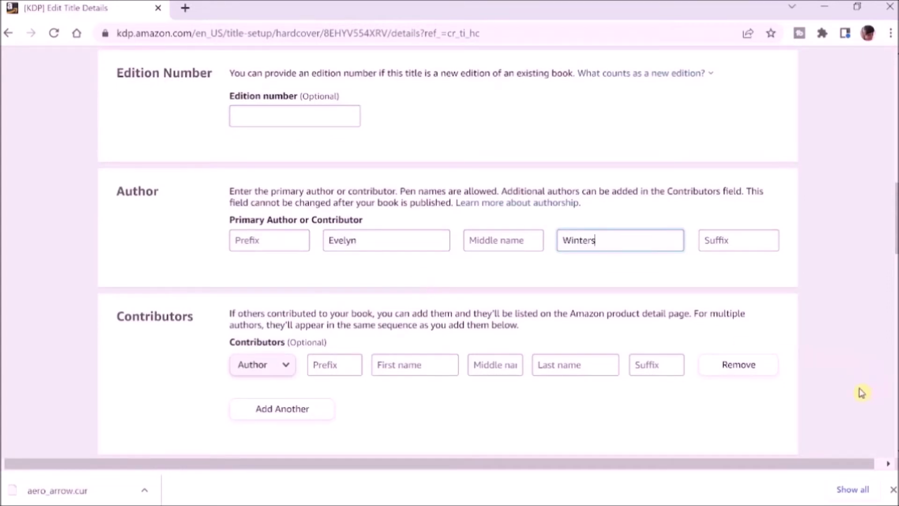
# Review the roles available for additional contributors
pyautogui.scroll(-2, 861, 392)
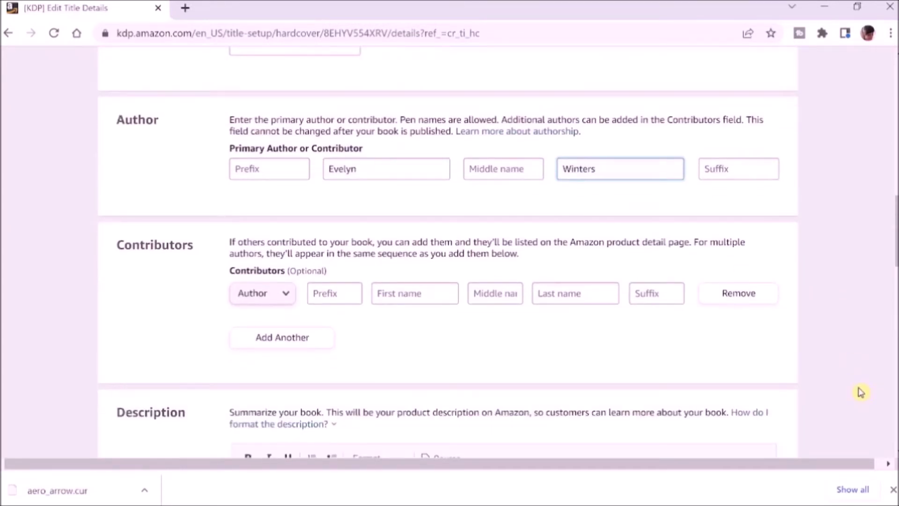
pyautogui.click(285, 300)
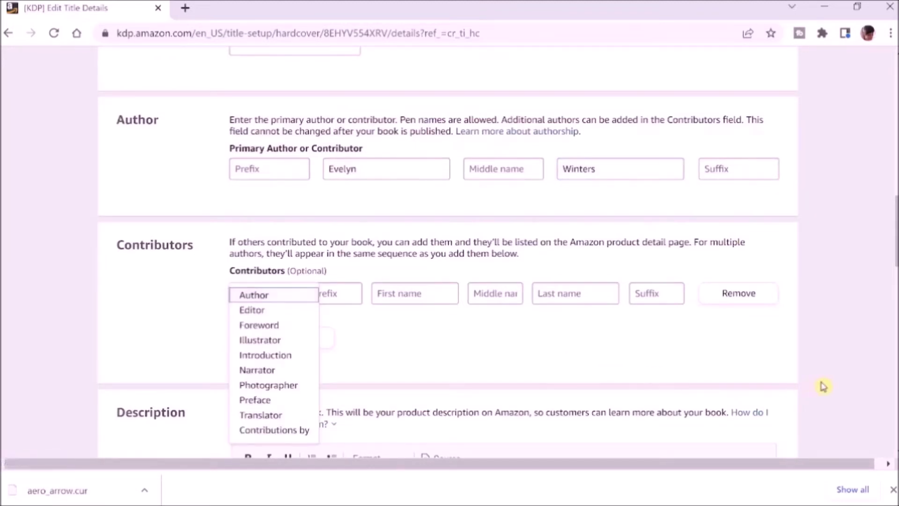
pyautogui.scroll(-2, 825, 387)
pyautogui.click(778, 364)
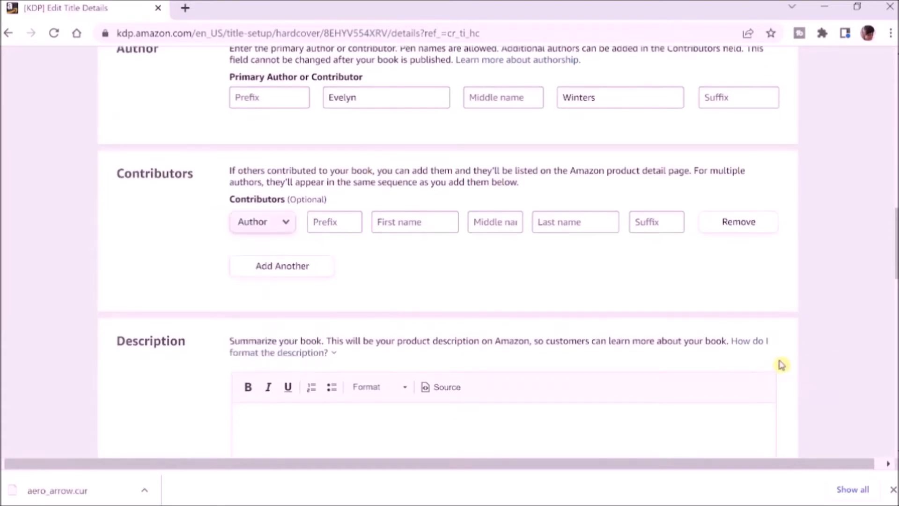
# Open the Book Description guide from the Description section and examine its table of supported HTML tags
pyautogui.scroll(-3, 781, 364)
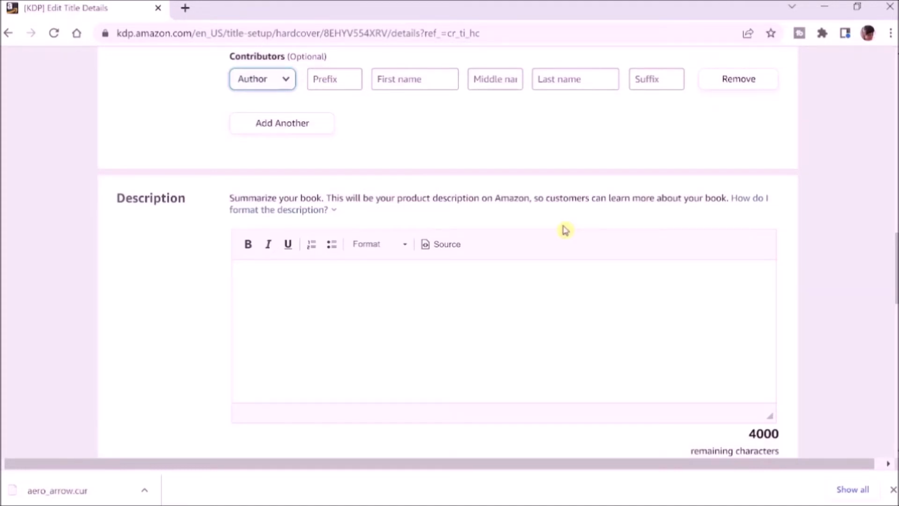
pyautogui.moveTo(333, 212)
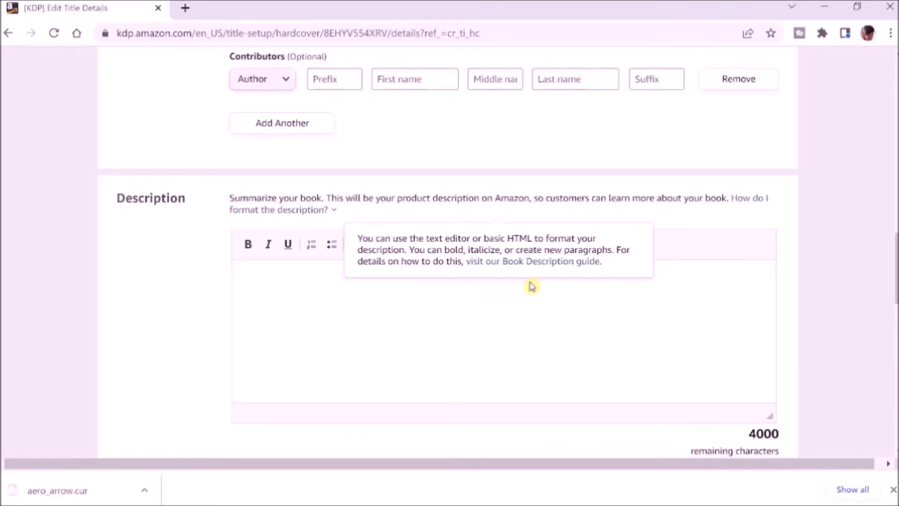
pyautogui.click(543, 261)
pyautogui.scroll(-15, 554, 270)
pyautogui.scroll(-5, 554, 271)
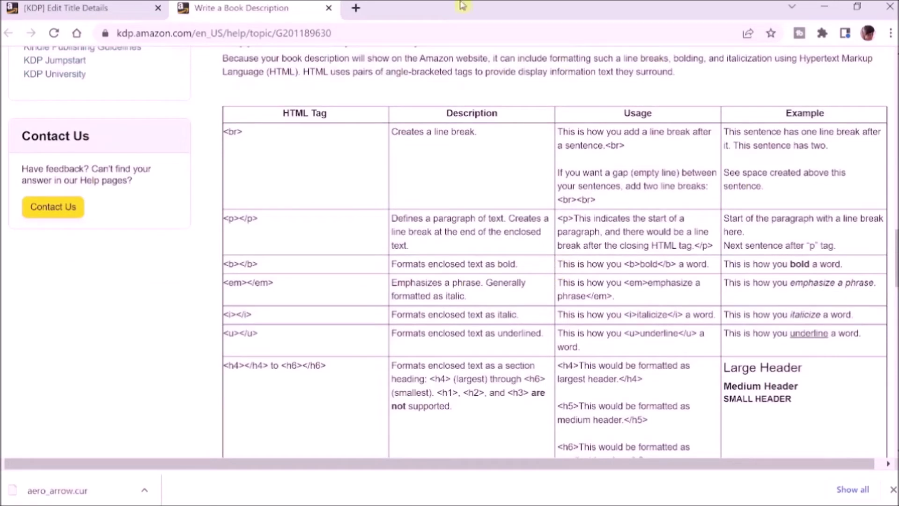
# Find HTML5-Editor.Net through a Google search for "html 5 editor" and compose the dream diary description with a bold opening line and bulleted list
pyautogui.click(356, 8)
pyautogui.click(337, 318)
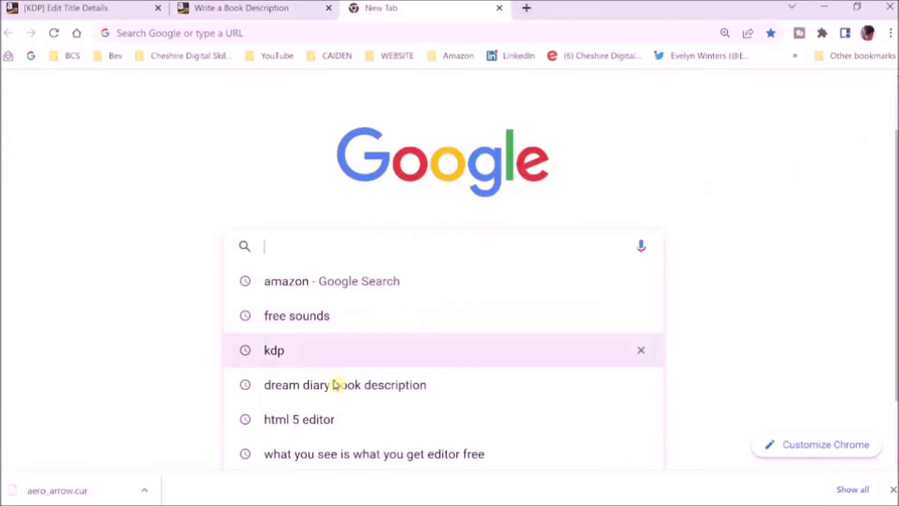
pyautogui.click(321, 423)
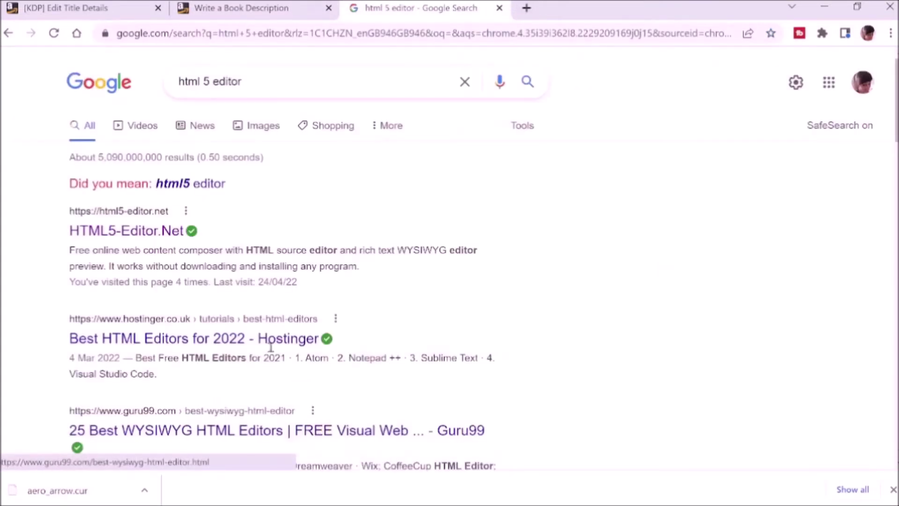
pyautogui.click(124, 234)
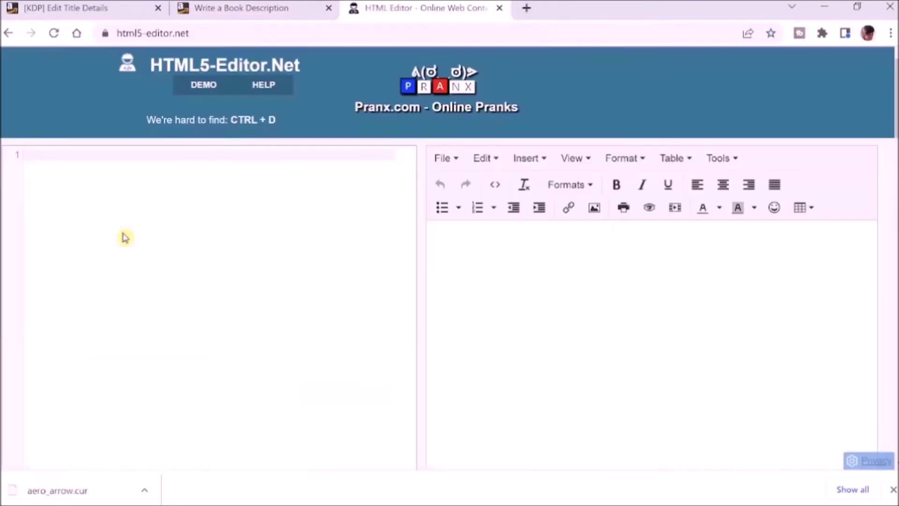
pyautogui.write('This diary is all your dreams come true!  With its handy 6in x 9in size, you can keep your 200 page Sleep-O-Rama Dream Dairy by the side of your bed so you can make a record of your dream when waking. It provides two pages for every day.  You can record: A dream title, Day Date Time of waking Type of dream Sleep quality It provides a section to write about or draw your dream with your analysis. Also includes useful pages to log page numbers of dreams of significance so you can refer to them quickly and easily.')
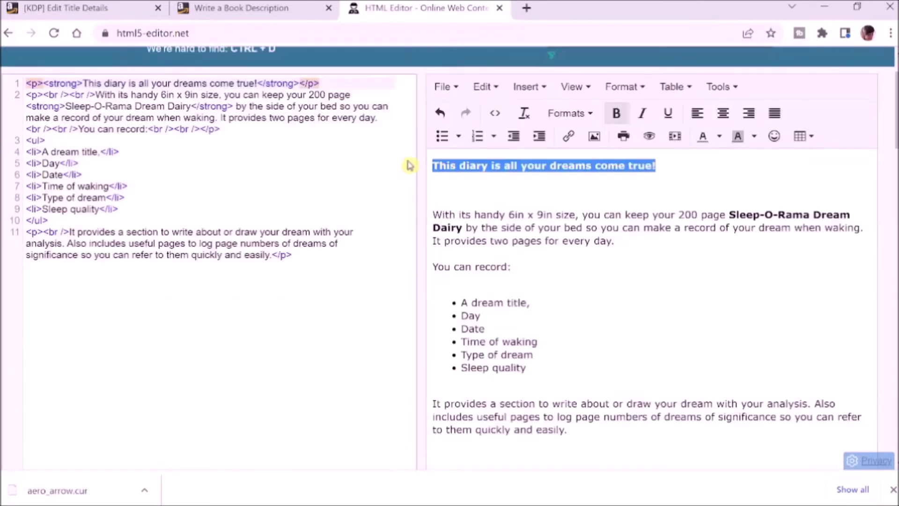
# Format the description's opening line as a second-level heading and remove the blank line beneath it
pyautogui.click(589, 115)
pyautogui.click(599, 174)
pyautogui.click(617, 203)
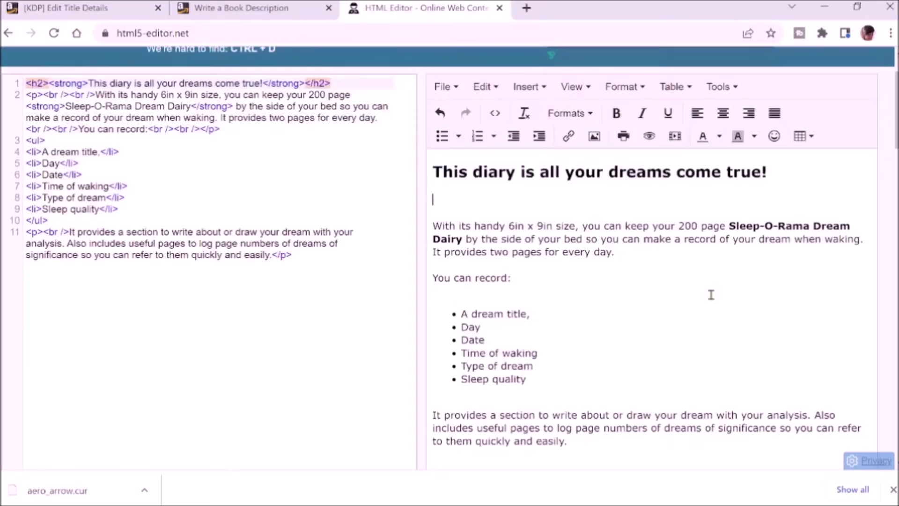
pyautogui.press('Delete')
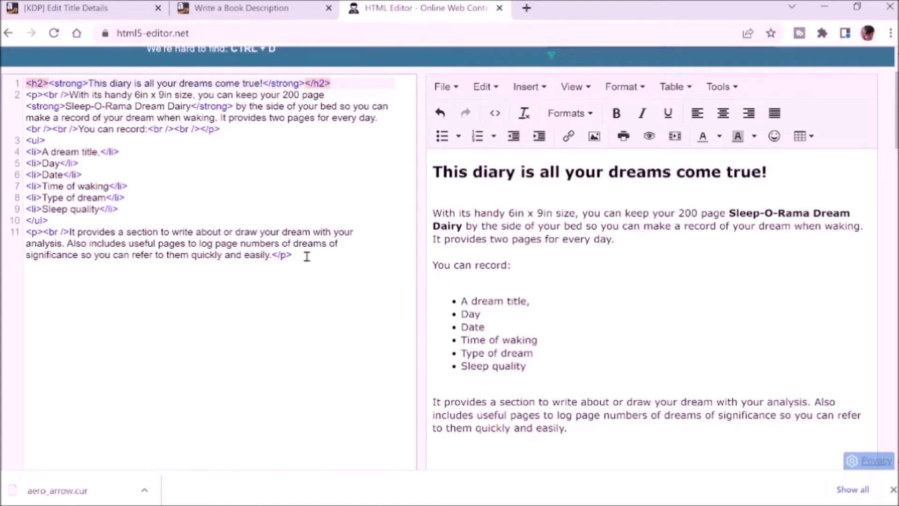
# Copy all the generated HTML code into the Description field of the KDP title details and toggle the field's source view
pyautogui.moveTo(307, 256); pyautogui.dragTo(5, 85)
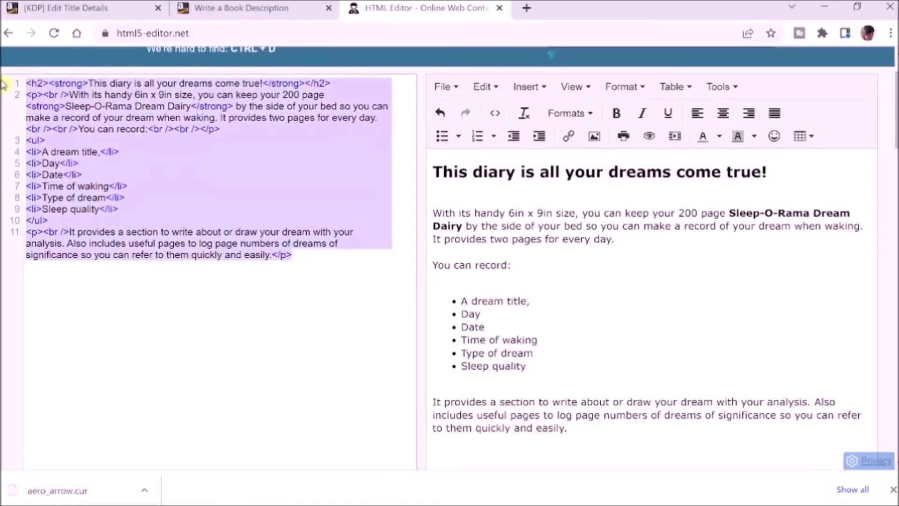
pyautogui.rightClick(75, 103)
pyautogui.click(110, 156)
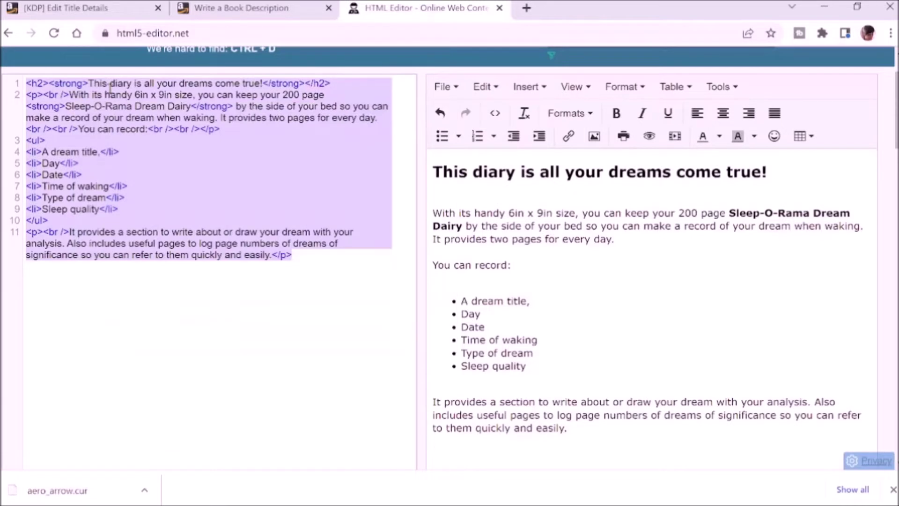
pyautogui.click(97, 16)
pyautogui.click(327, 282)
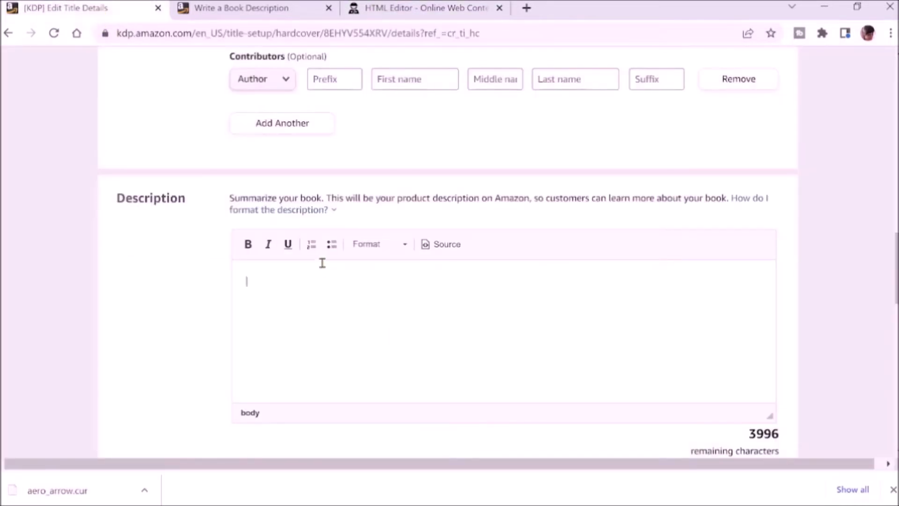
pyautogui.hotkey('ctrl', 'v')
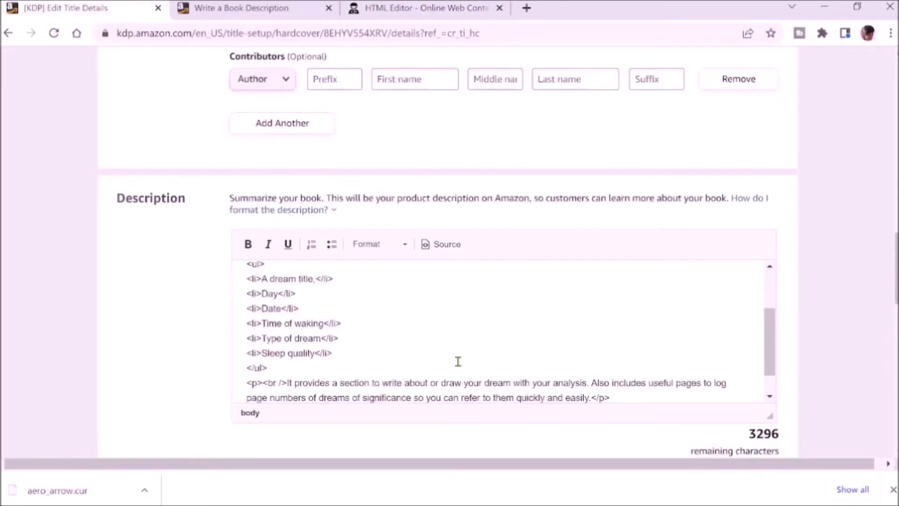
pyautogui.scroll(3, 458, 361)
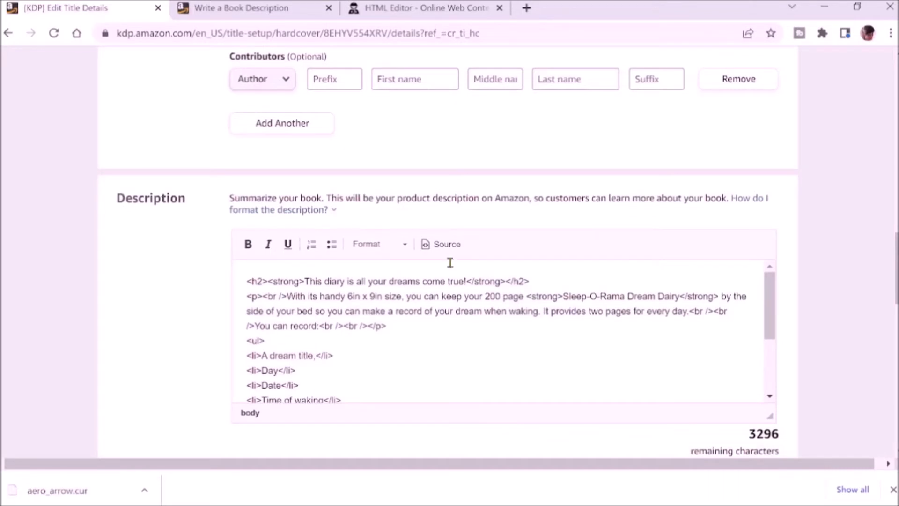
pyautogui.click(442, 244)
pyautogui.click(442, 246)
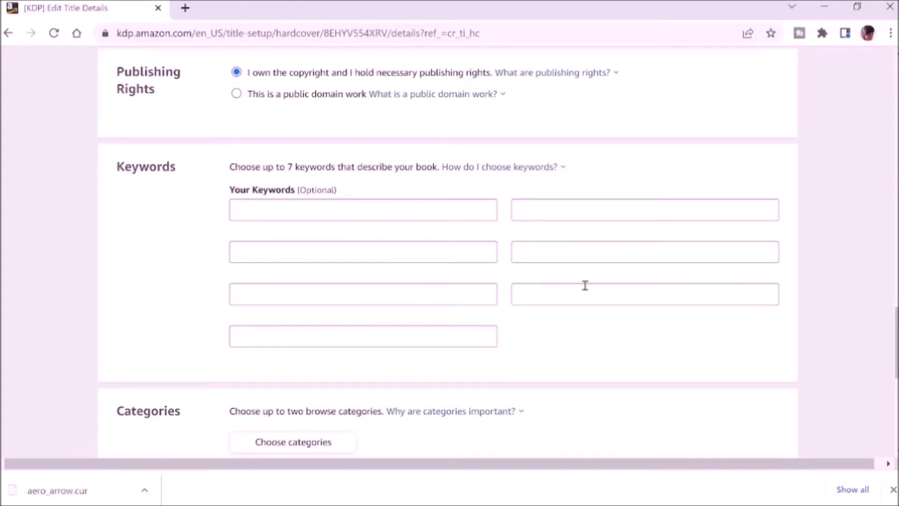
# Read the keyword-choosing guidance and check amazon.co.uk search suggestions for "dream book" in an incognito window
pyautogui.click(504, 173)
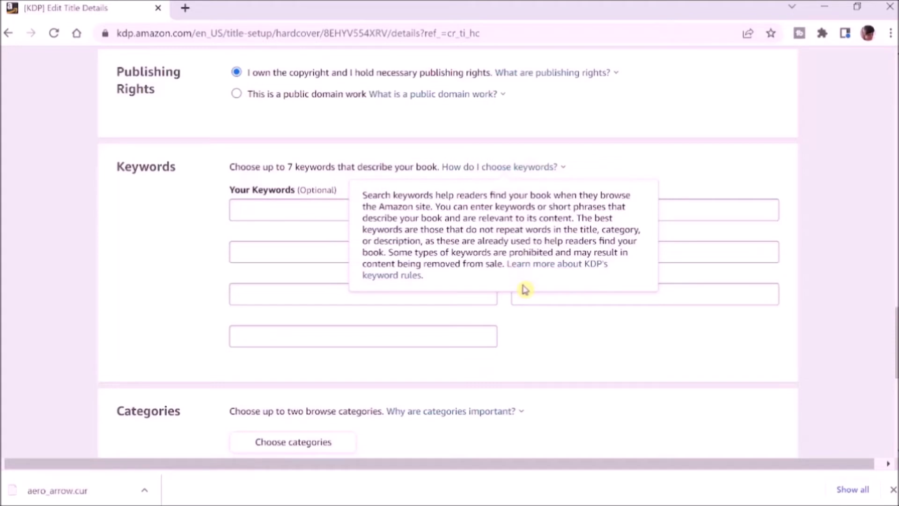
pyautogui.hotkey('ctrl', 't')
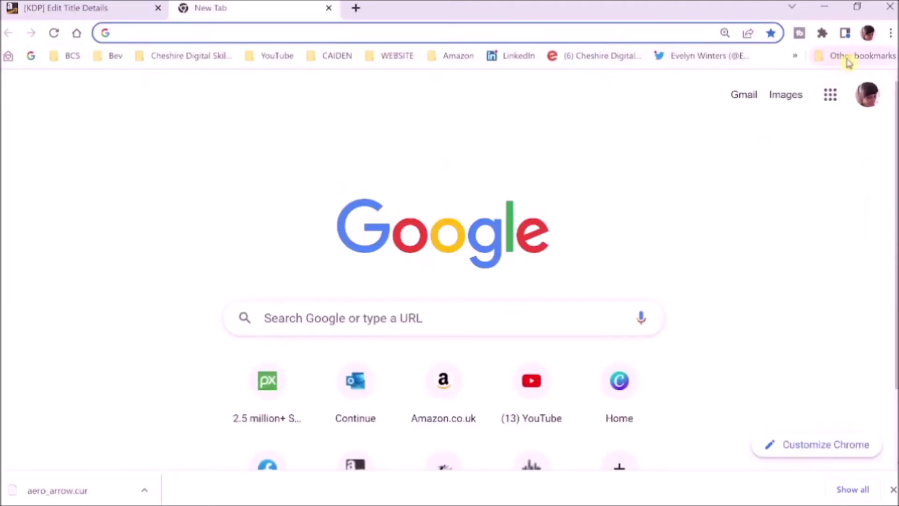
pyautogui.click(889, 34)
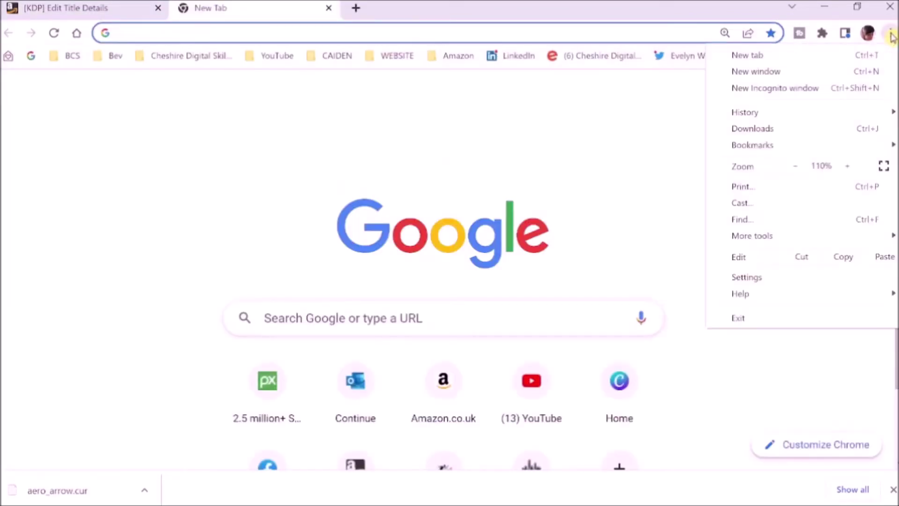
pyautogui.click(809, 89)
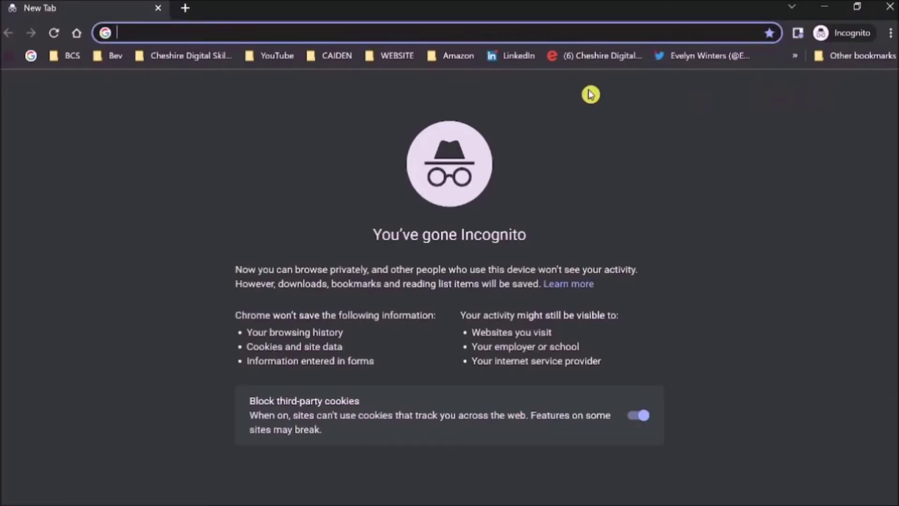
pyautogui.write('amazon.co.uk')
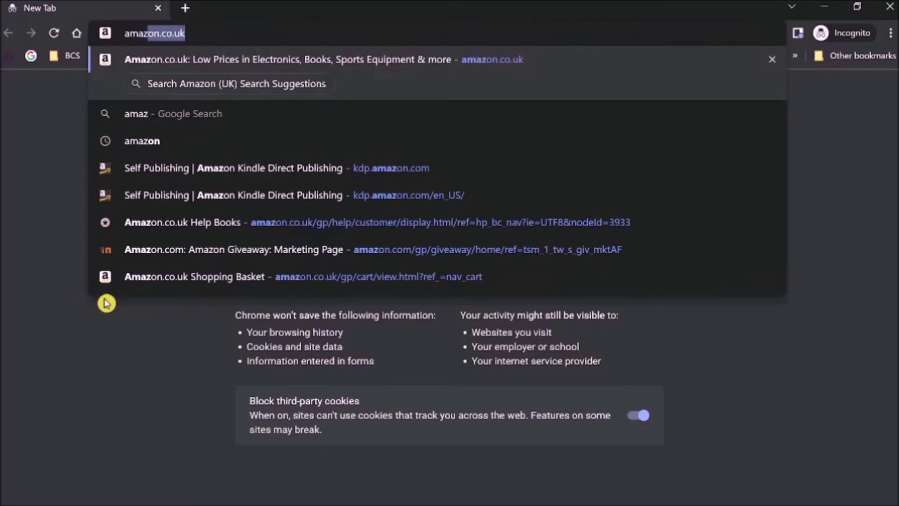
pyautogui.press('Return')
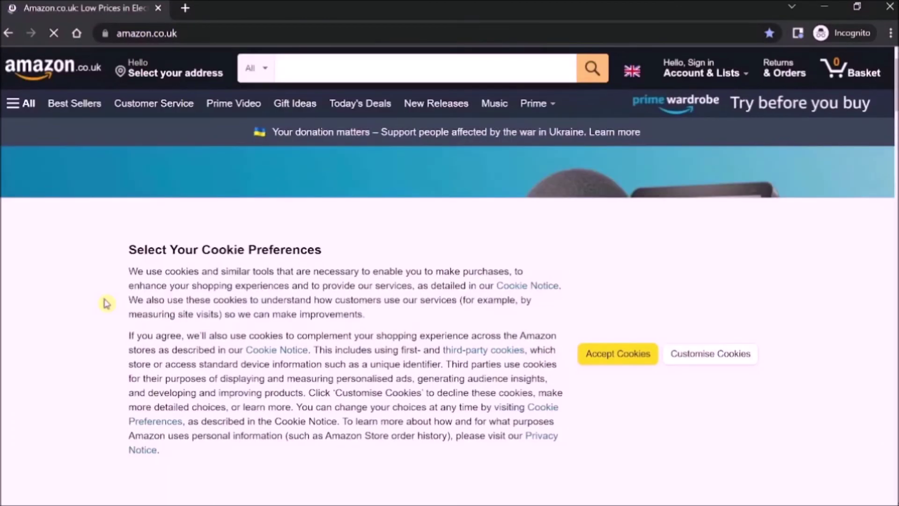
pyautogui.click(328, 65)
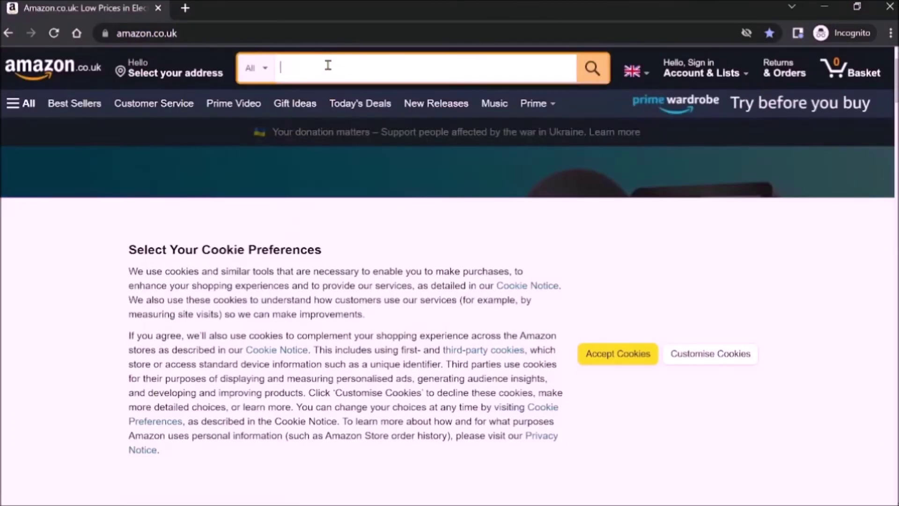
pyautogui.write('dre')
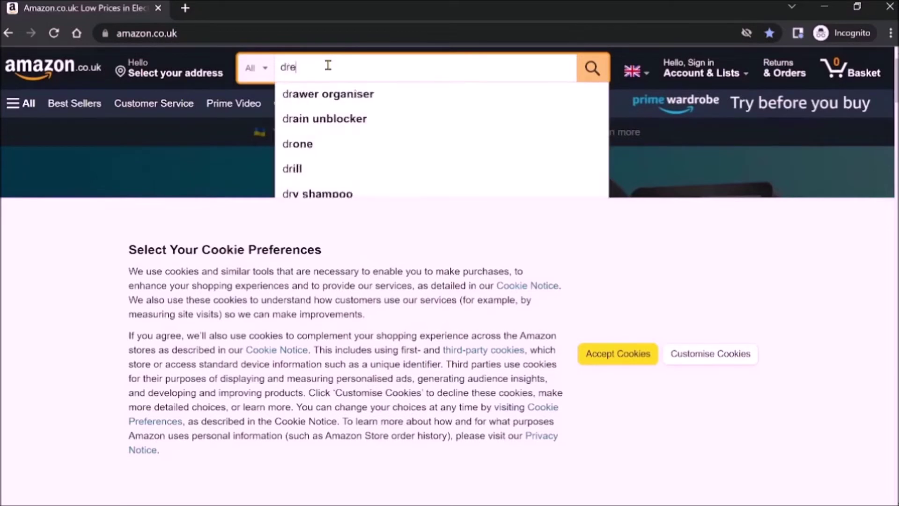
pyautogui.write('am book')
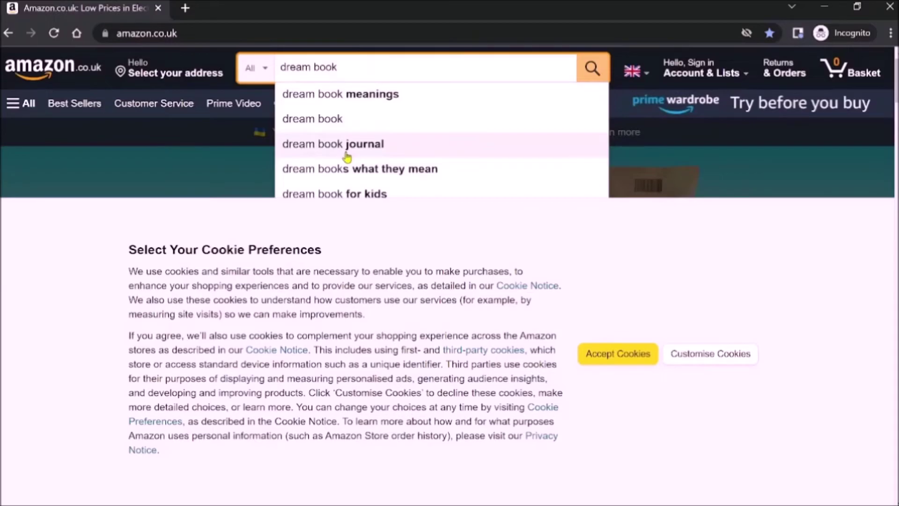
# Enter "dream book journal" and "dream book diary" as keywords in the KDP title details
pyautogui.write('dream book journa')
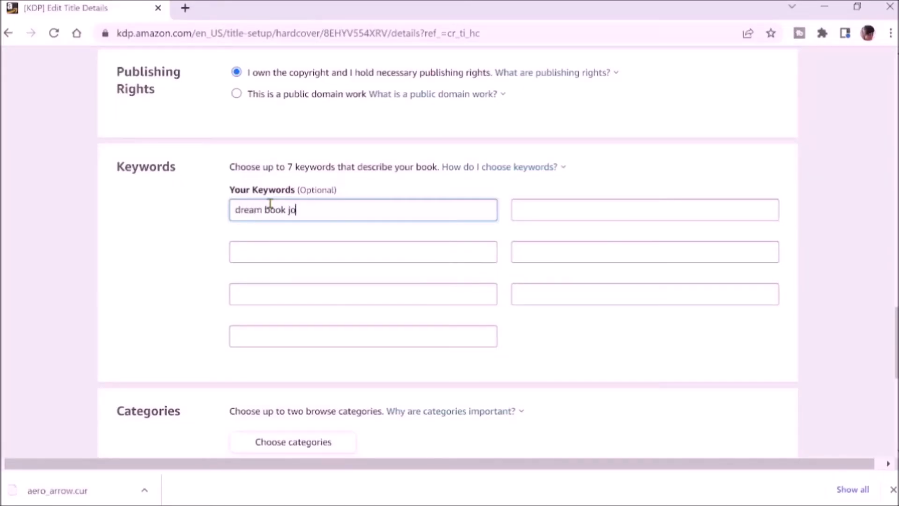
pyautogui.write('l')
pyautogui.click(279, 249)
pyautogui.write('dream book')
pyautogui.write(' dia')
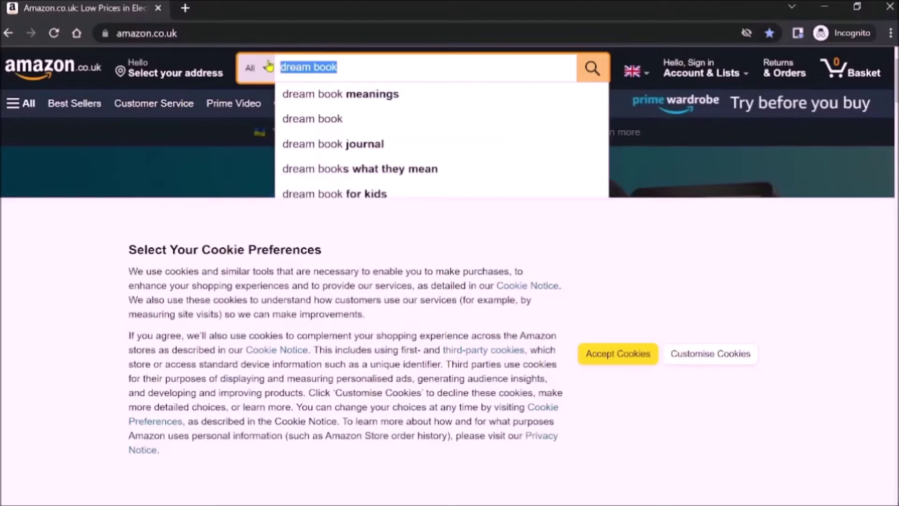
# Check Amazon's "dream diary" suggestions and add keywords dream diary journal, dream diary 2022, dream diary kids, dream catcher journal and dream catcher diary
pyautogui.write('dream diary')
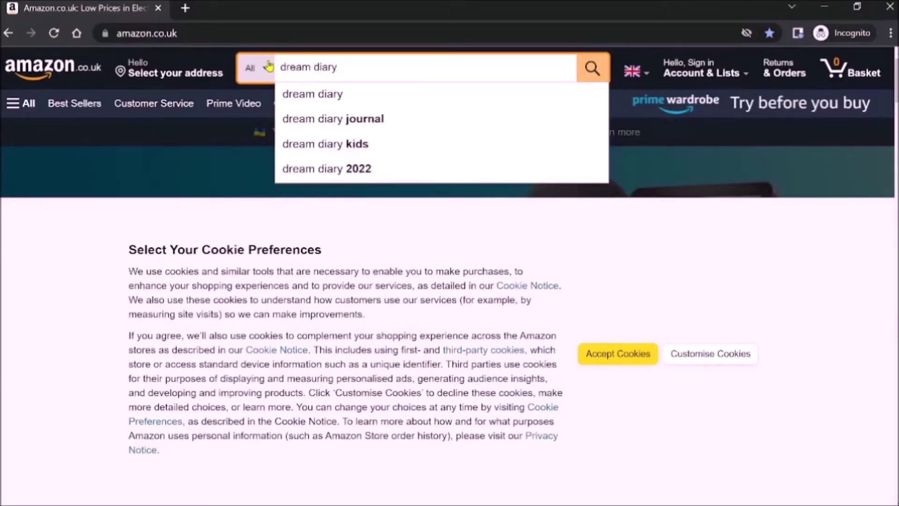
pyautogui.write('dream diary journal')
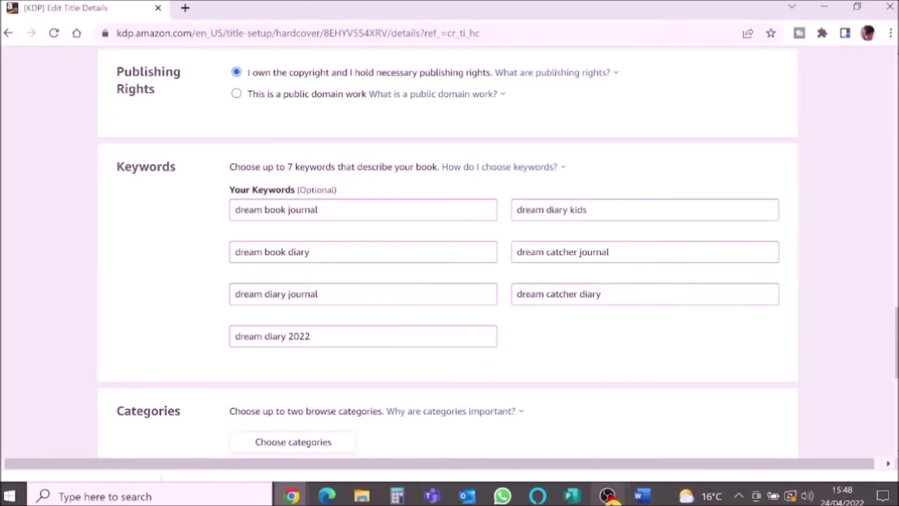
# Examine the Categories section and the best-seller categories in the product details of a comparable Dream Journal on Amazon
pyautogui.scroll(-3, 232, 267)
pyautogui.moveTo(231, 267); pyautogui.dragTo(573, 261)
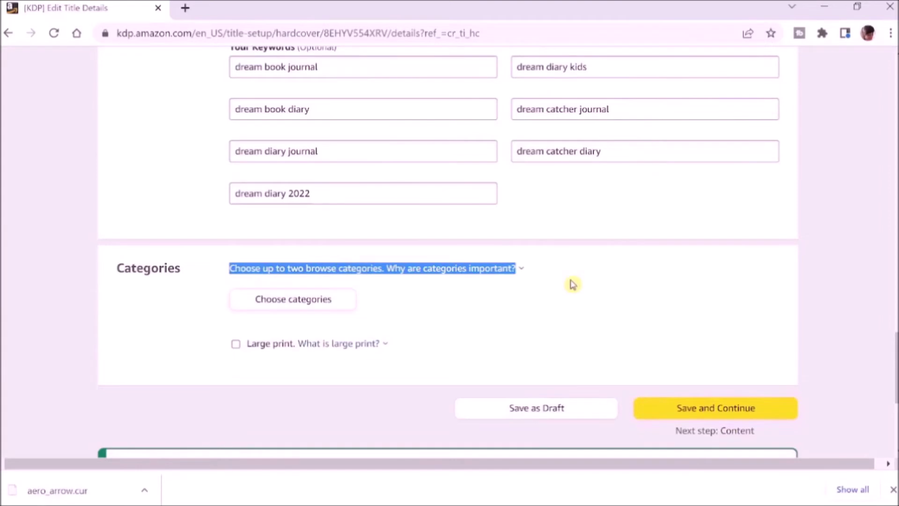
pyautogui.moveTo(487, 276)
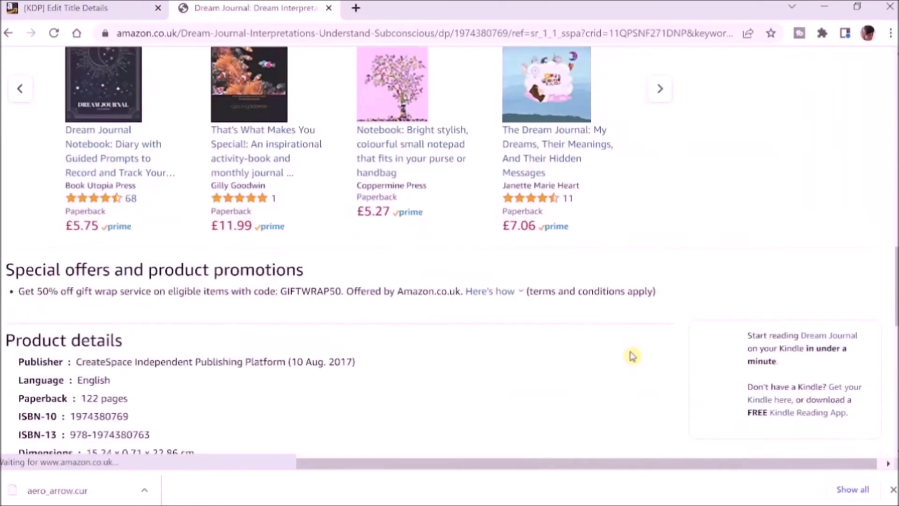
pyautogui.scroll(-1, 631, 356)
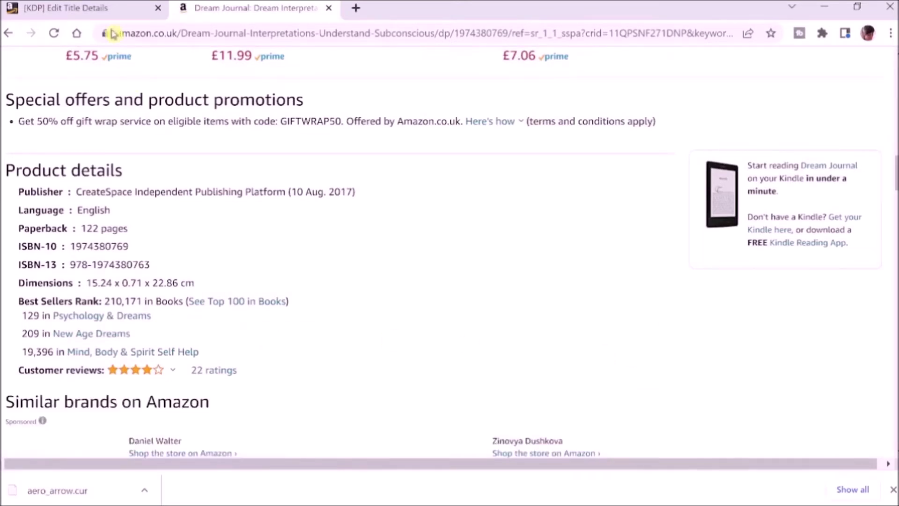
# Choose Nonfiction > Body, Mind & Spirit > Dreams as a browse category for the diary and save it
pyautogui.click(108, 8)
pyautogui.click(263, 300)
pyautogui.click(292, 192)
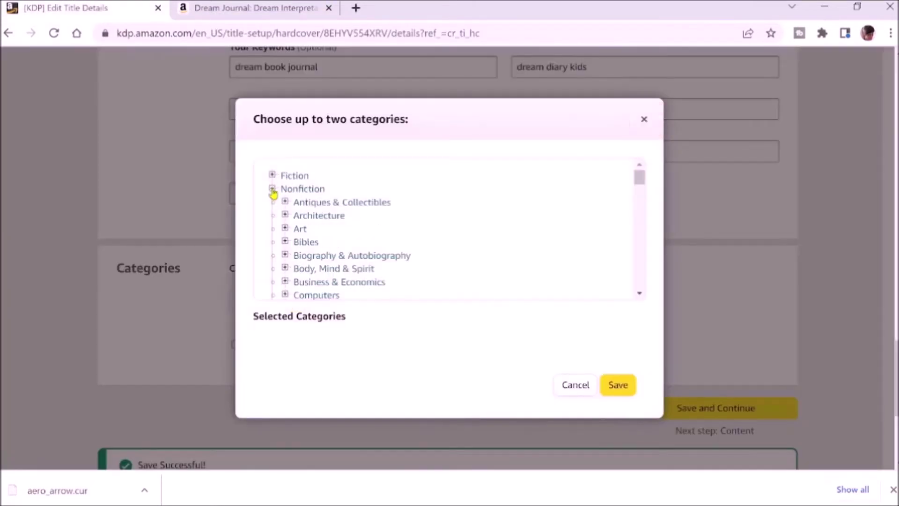
pyautogui.scroll(-1, 449, 247)
pyautogui.click(283, 197)
pyautogui.scroll(-1, 450, 253)
pyautogui.click(297, 255)
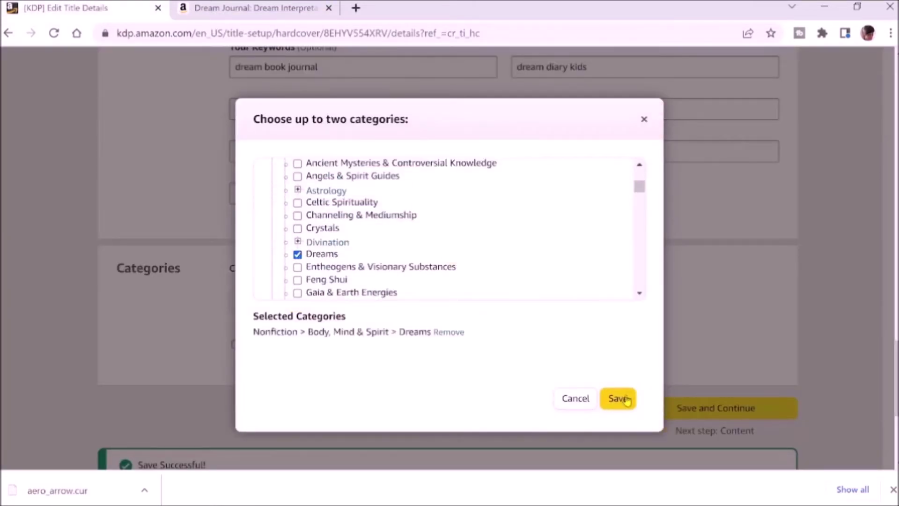
pyautogui.click(618, 385)
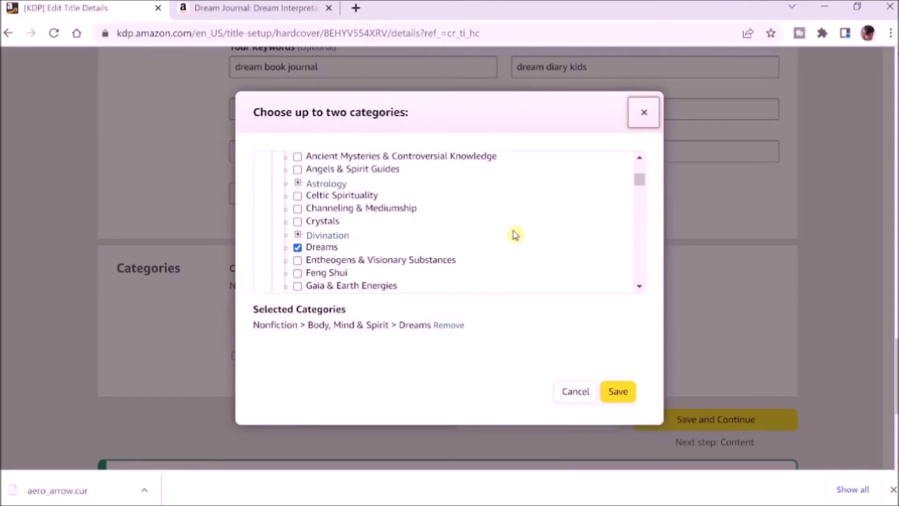
# Add Nonfiction > Body, Mind & Spirit > New Thought as the second browse category and save the selection
pyautogui.scroll(-3, 515, 234)
pyautogui.click(298, 258)
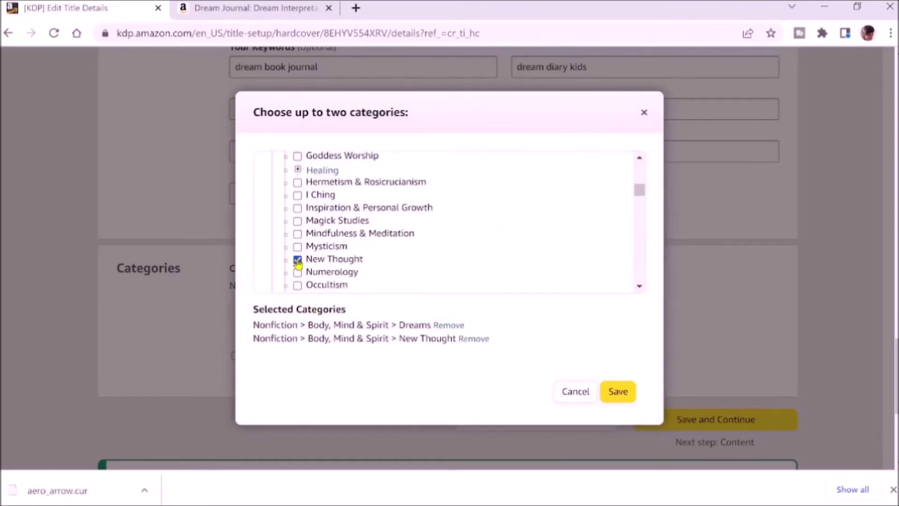
pyautogui.click(618, 391)
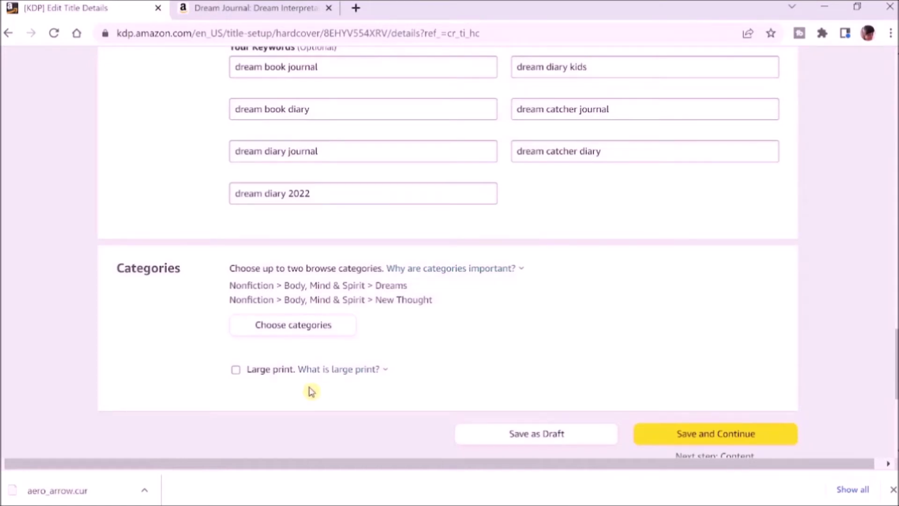
# Read the large print explanation, leave the option unselected, and save the details to continue to Hardcover Content
pyautogui.click(328, 374)
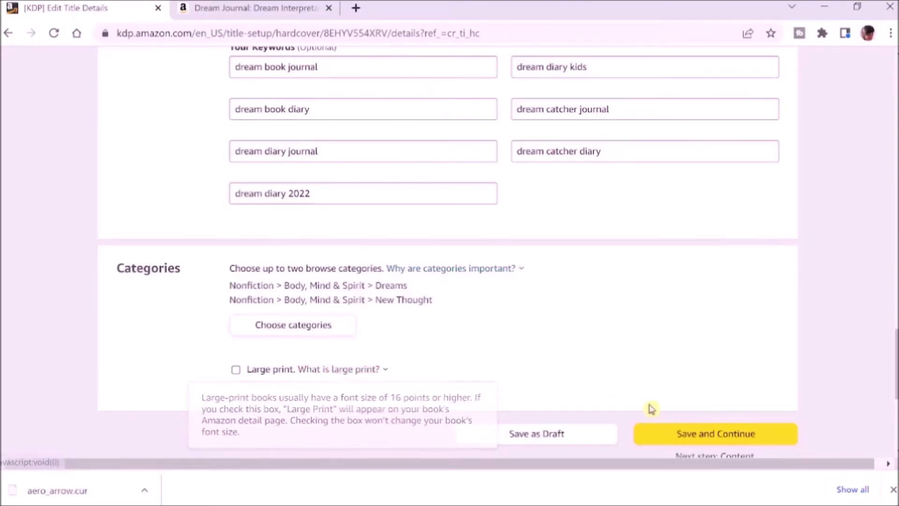
pyautogui.click(781, 439)
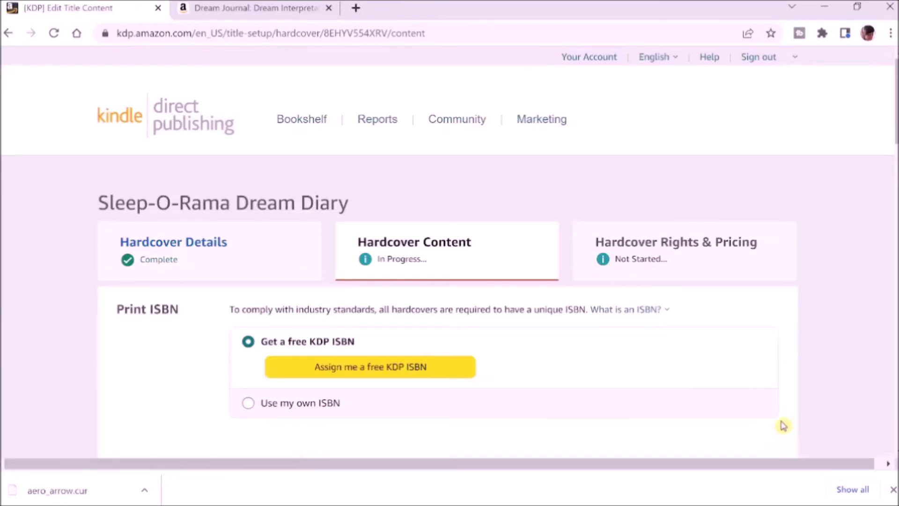
# Read the explanation of what an ISBN is and assign a free KDP ISBN to the hardcover
pyautogui.scroll(-3, 815, 351)
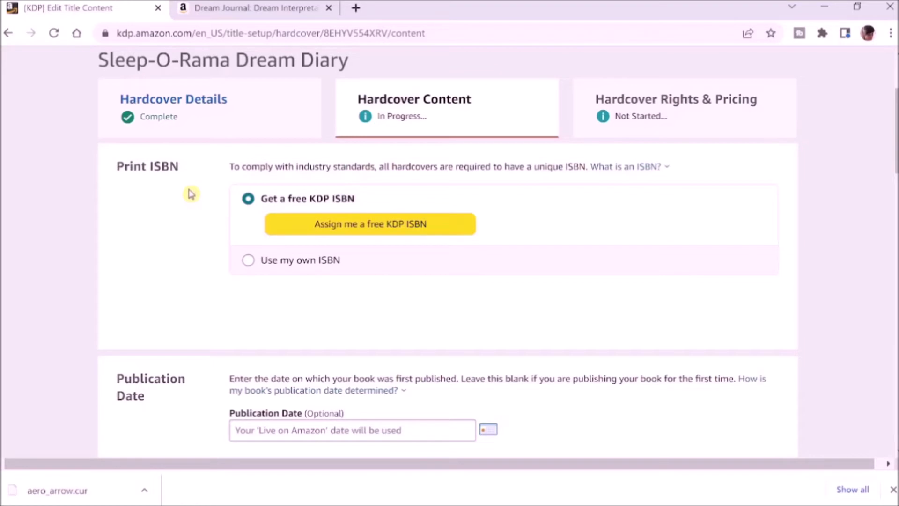
pyautogui.click(628, 168)
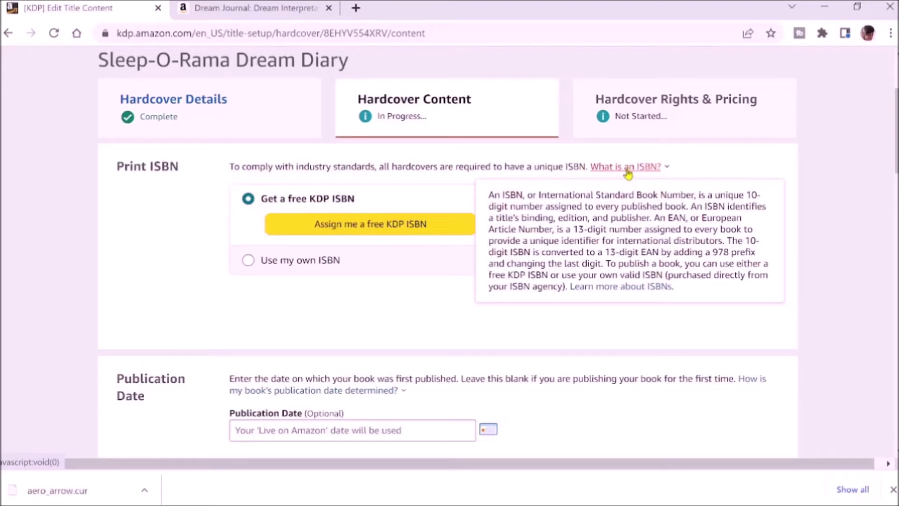
pyautogui.click(373, 234)
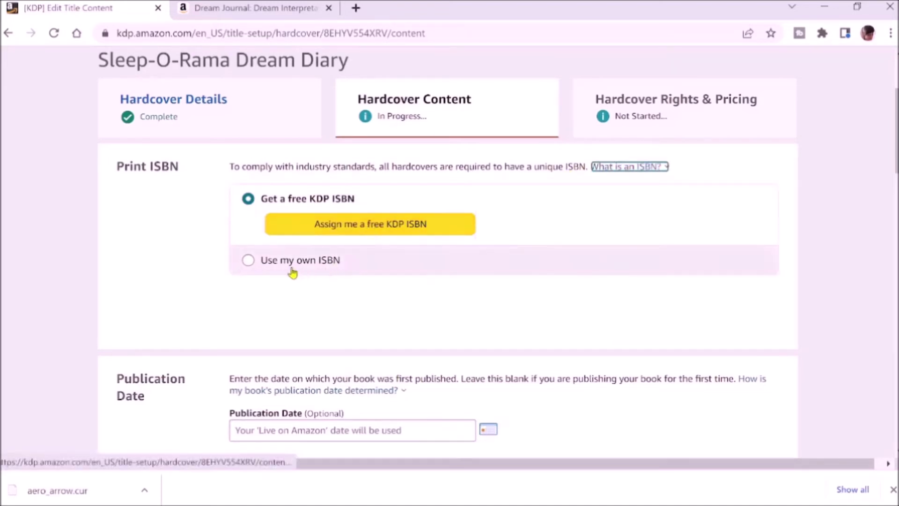
pyautogui.click(358, 226)
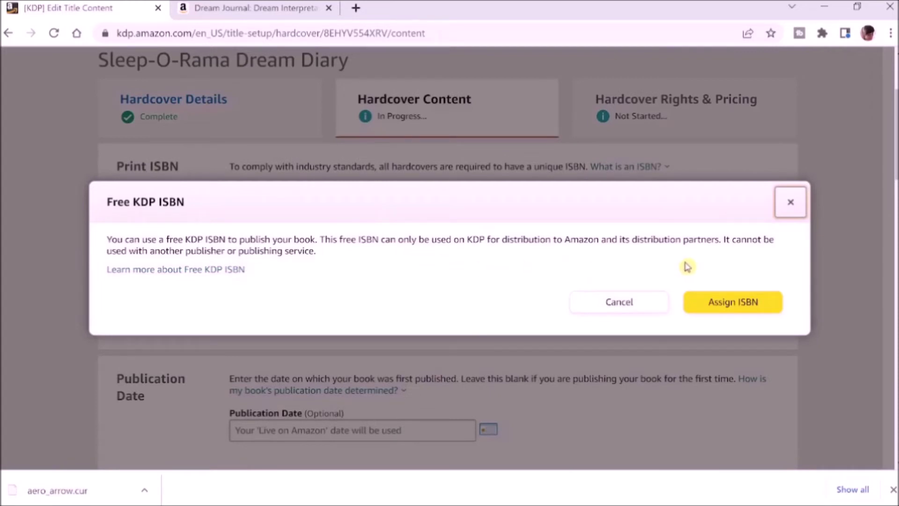
pyautogui.click(736, 304)
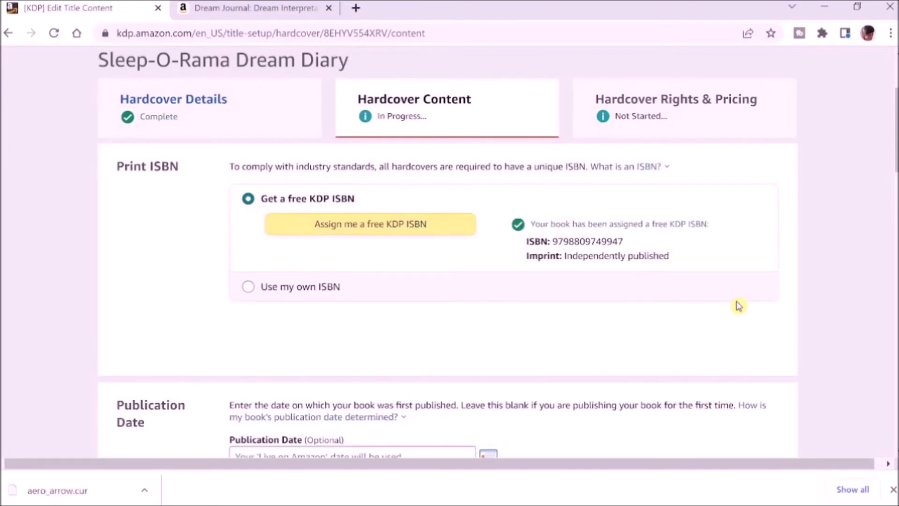
# Leave the publication date blank, review the paper types and alternative trim sizes, and keep black and white on white paper at 6 x 9 in
pyautogui.scroll(-5, 739, 305)
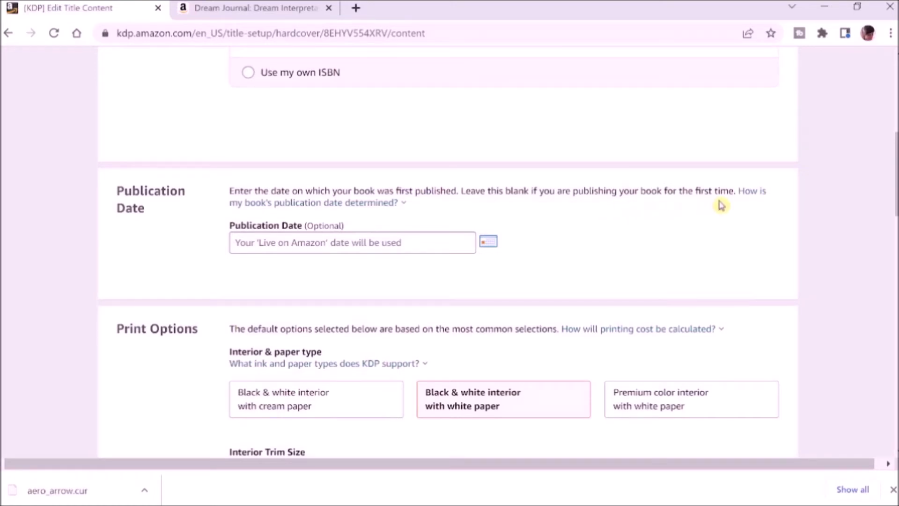
pyautogui.scroll(-5, 721, 205)
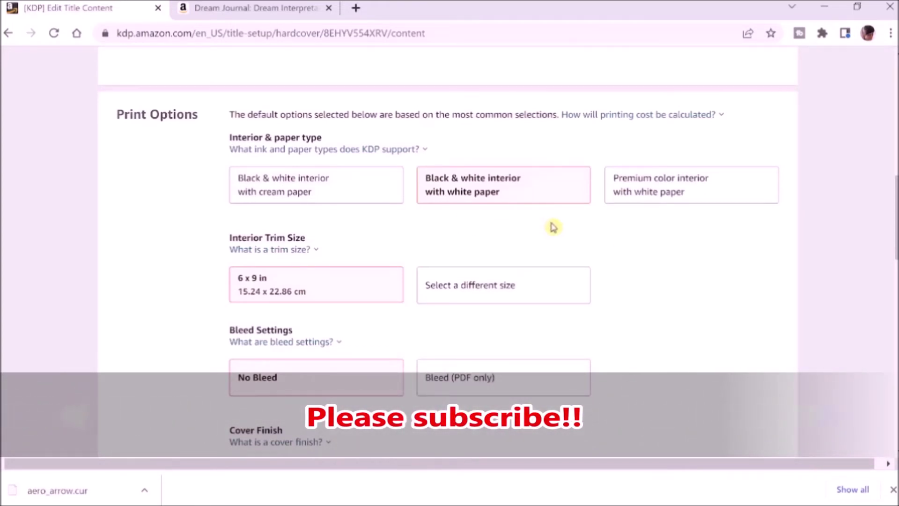
pyautogui.scroll(-2, 638, 253)
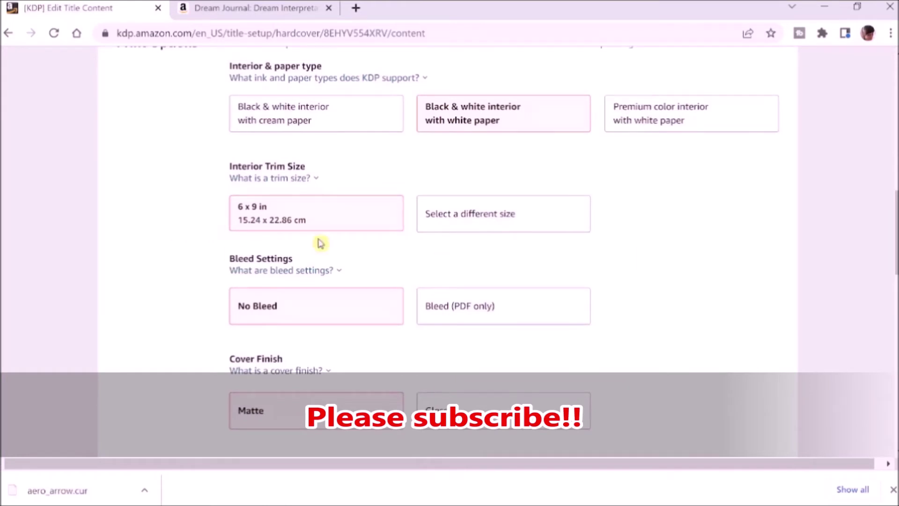
pyautogui.click(468, 215)
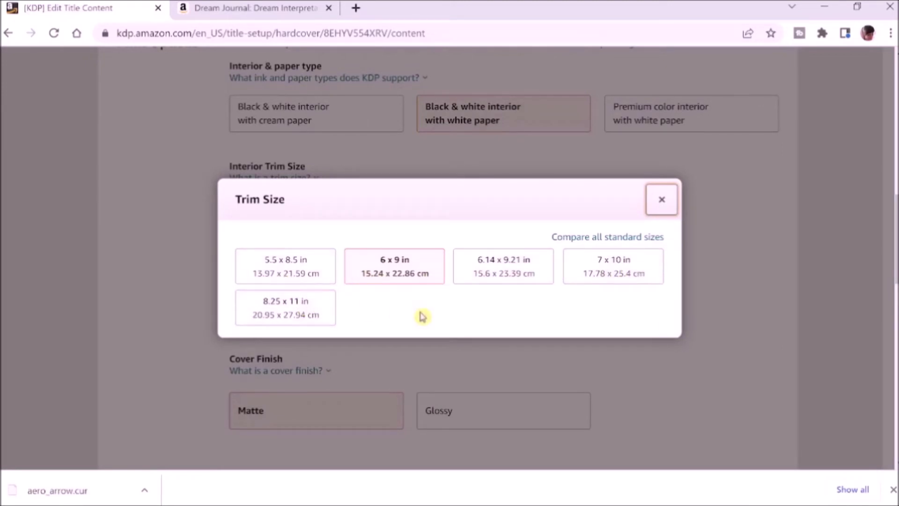
pyautogui.click(663, 200)
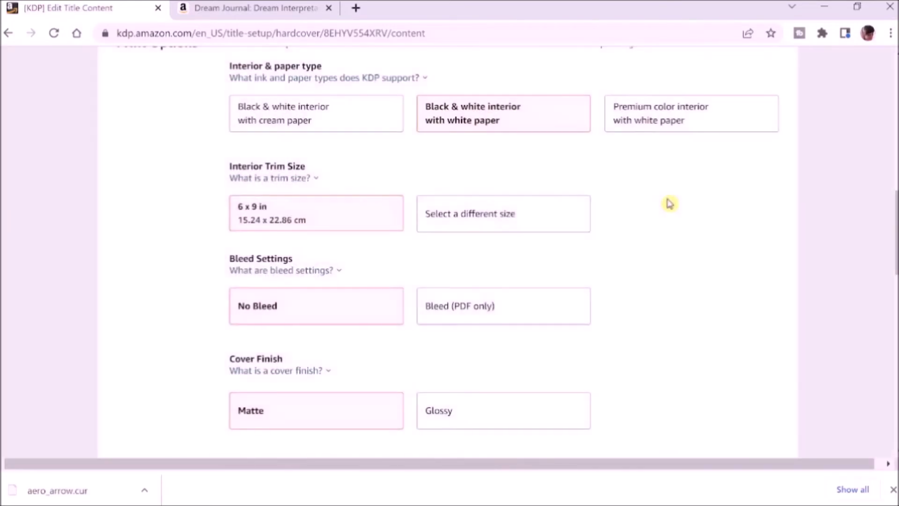
# Keep No Bleed, read KDP's help on cover finish options, and set the cover finish to Glossy
pyautogui.scroll(-1, 670, 203)
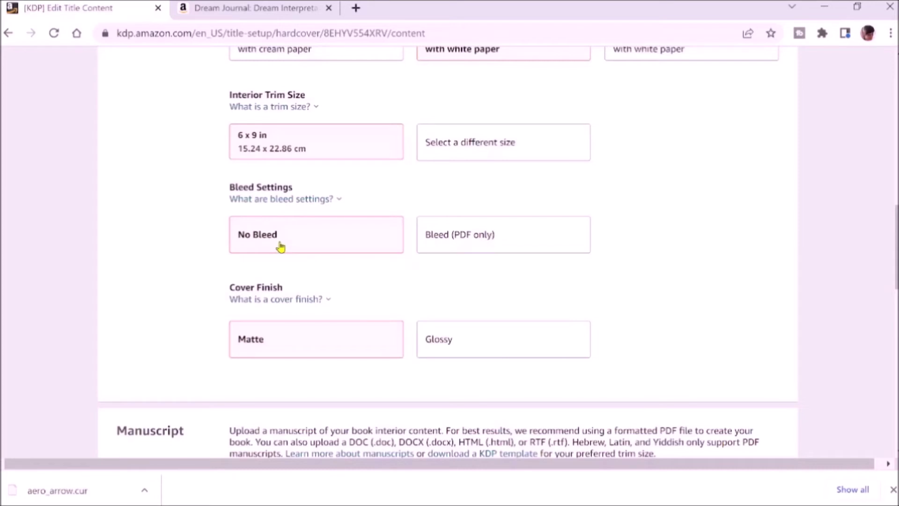
pyautogui.scroll(-1, 281, 245)
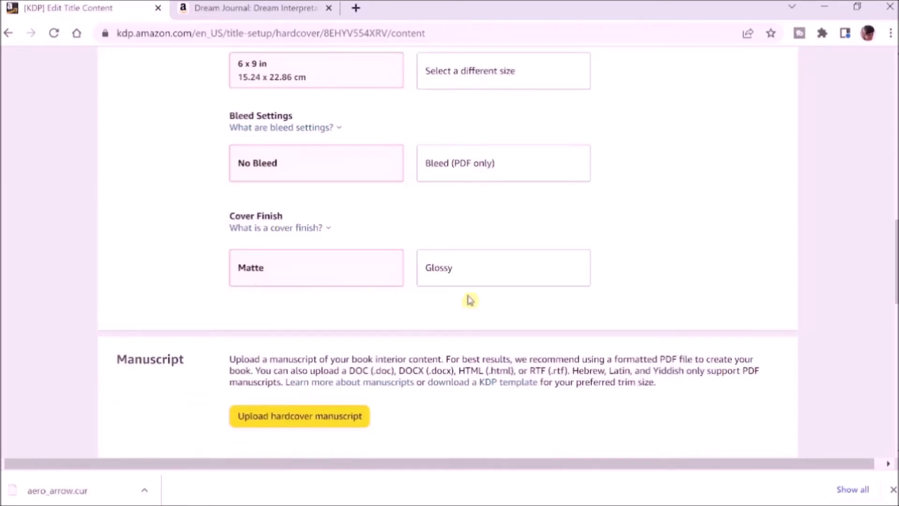
pyautogui.moveTo(262, 232)
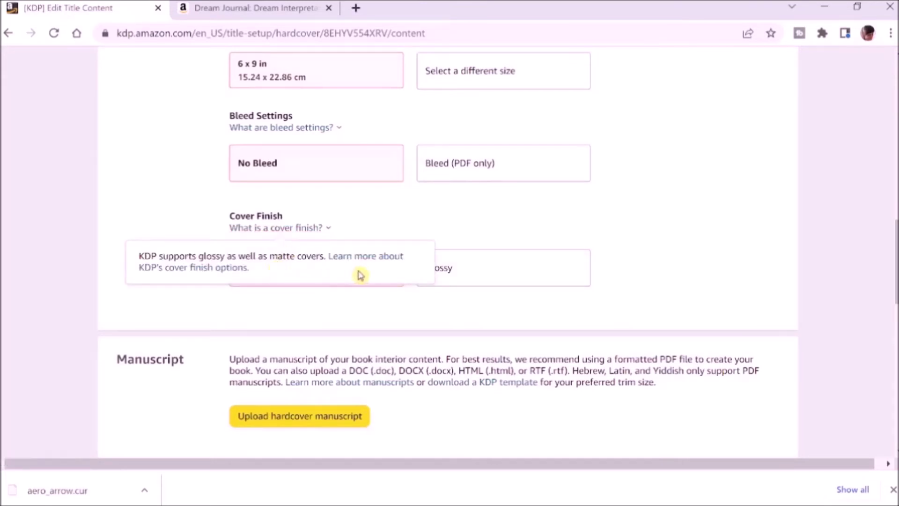
pyautogui.click(220, 269)
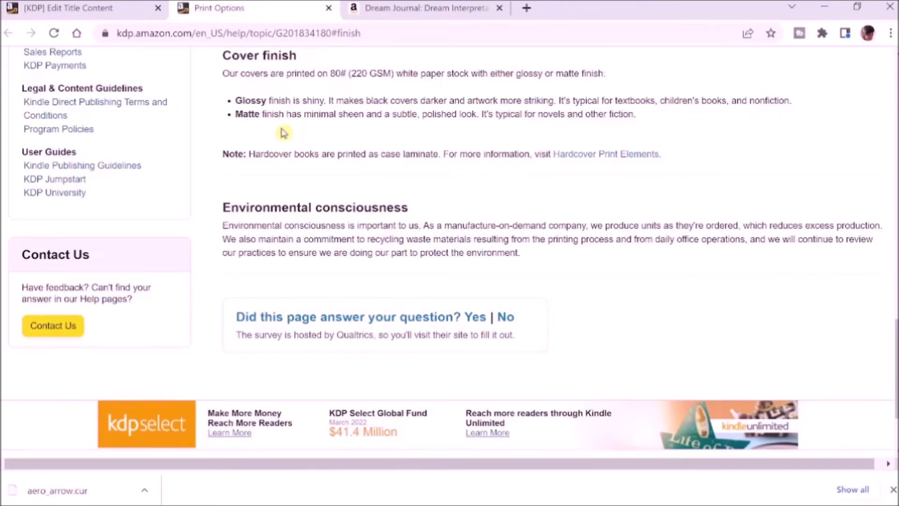
pyautogui.click(329, 8)
pyautogui.click(495, 277)
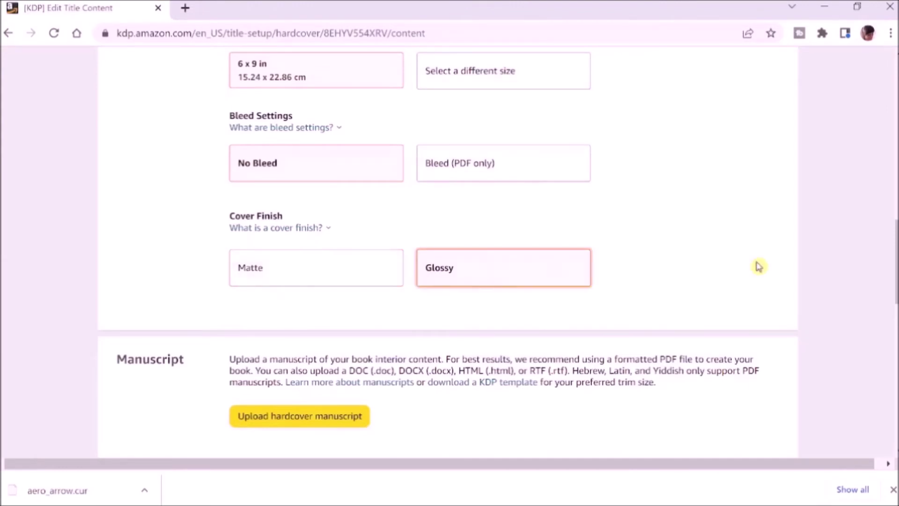
# Upload the 6 x 9 inch Sleep-O-Rama dream diary document as the hardcover manuscript
pyautogui.scroll(-3, 758, 264)
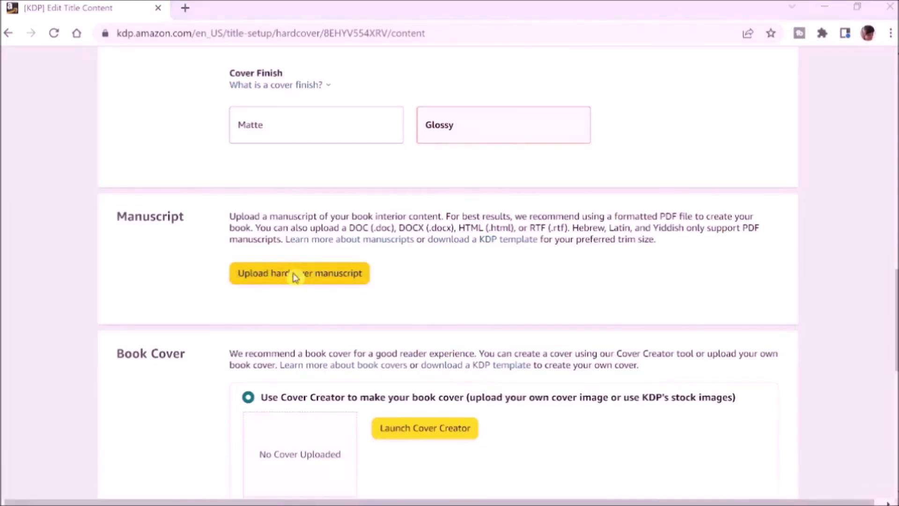
pyautogui.click(308, 277)
pyautogui.doubleClick(308, 97)
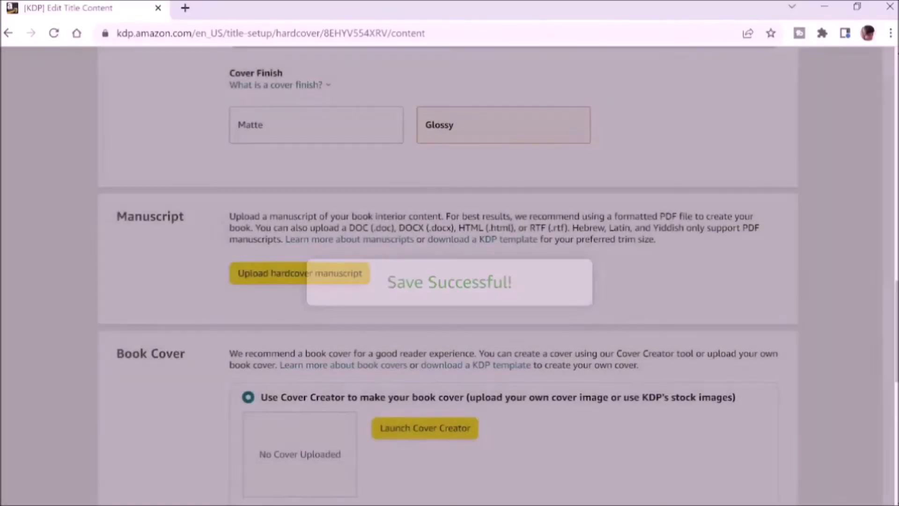
# Choose to upload an existing print-ready PDF cover and upload the diary's cover file
pyautogui.scroll(-6, 122, 115)
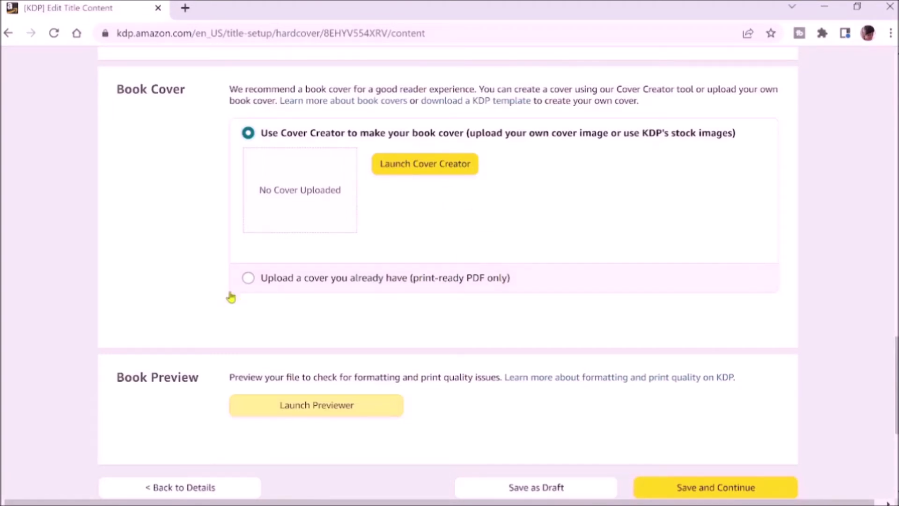
pyautogui.click(247, 279)
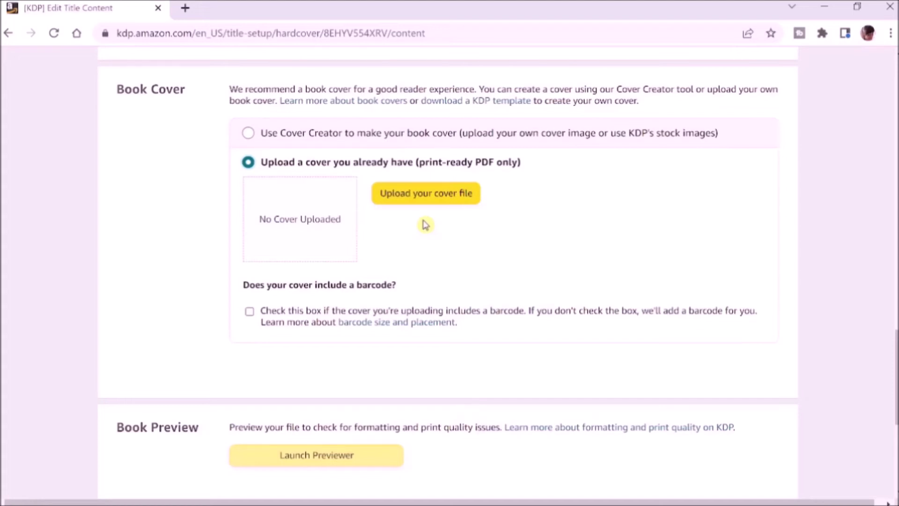
pyautogui.click(421, 196)
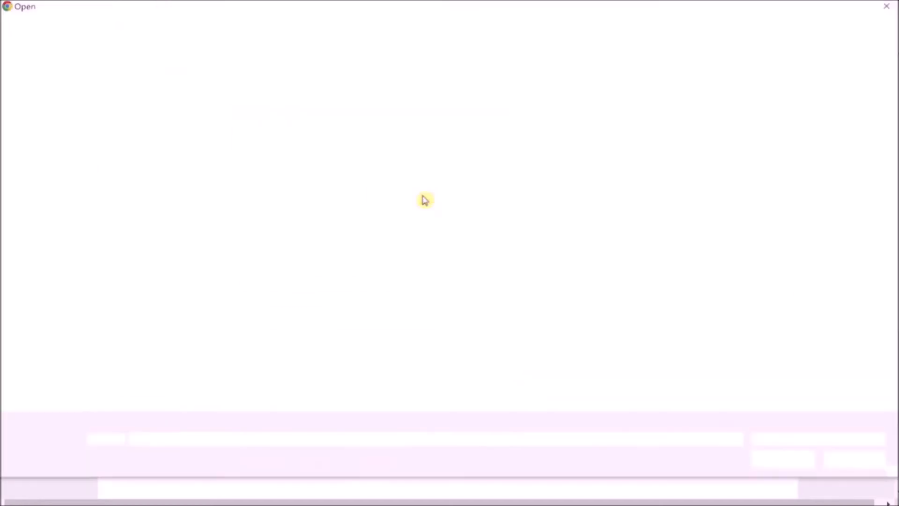
pyautogui.click(178, 76)
pyautogui.doubleClick(184, 84)
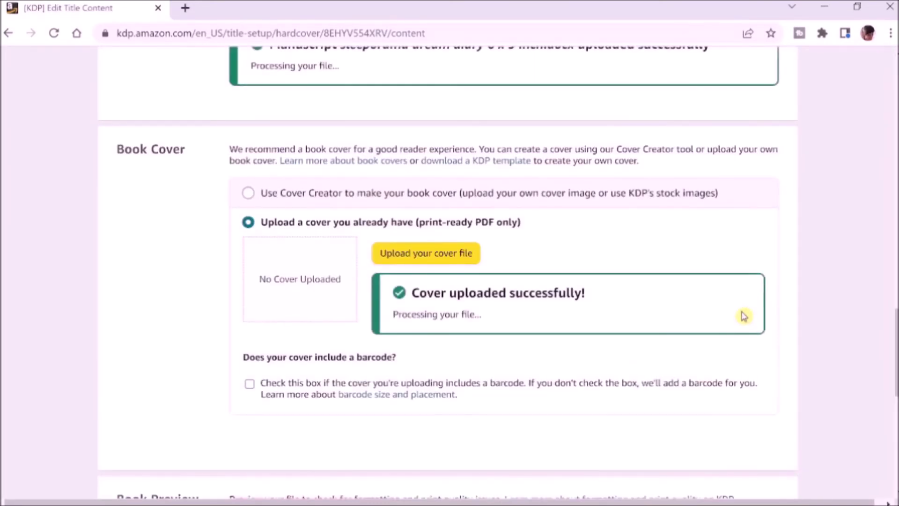
# Leave the cover barcode option unselected and launch the print previewer for the book
pyautogui.scroll(-3, 870, 346)
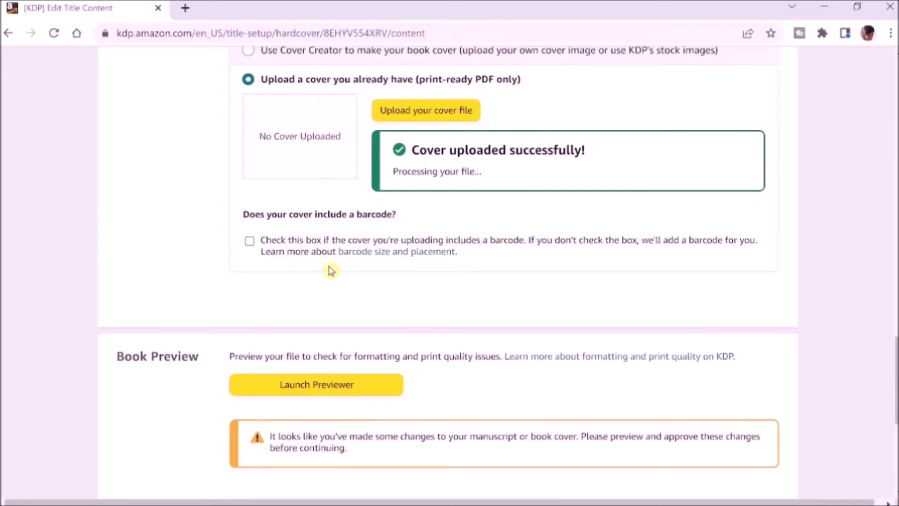
pyautogui.scroll(-3, 644, 333)
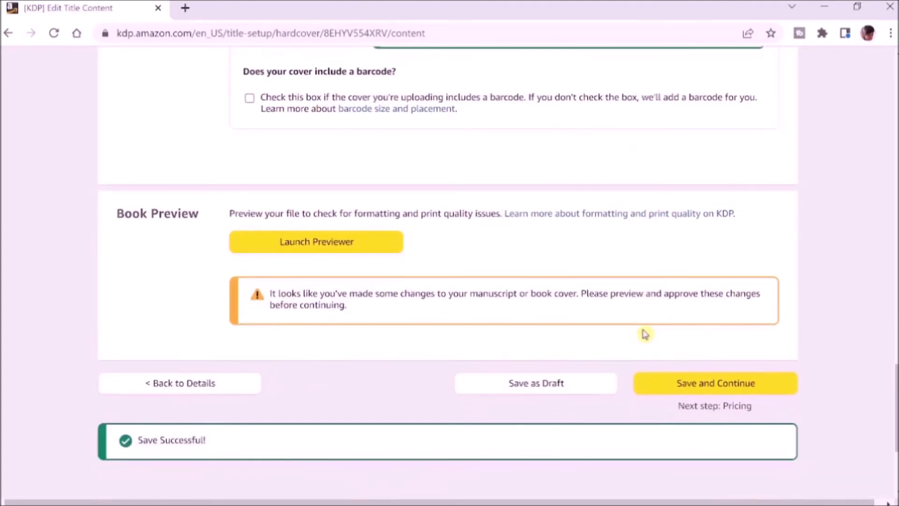
pyautogui.click(327, 245)
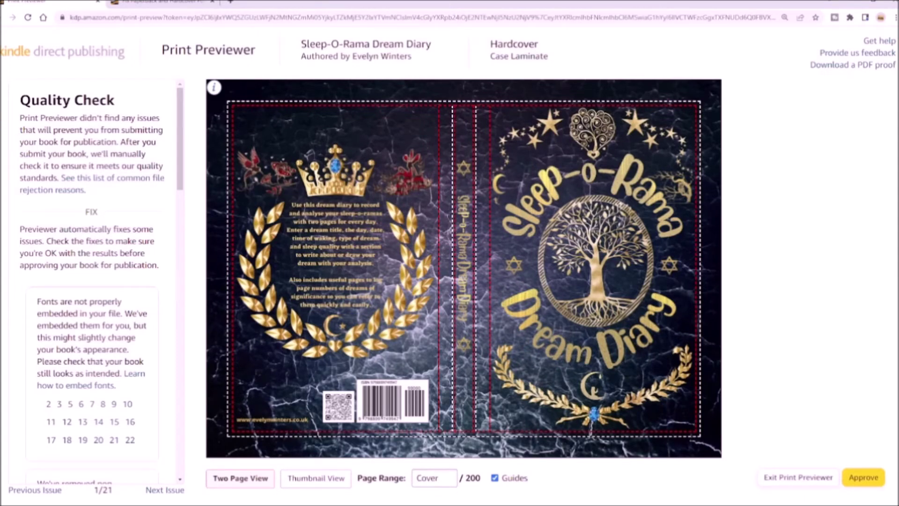
# Check pages 2, 20, 21 and 22 from the list of pages with automatically embedded fonts
pyautogui.click(47, 407)
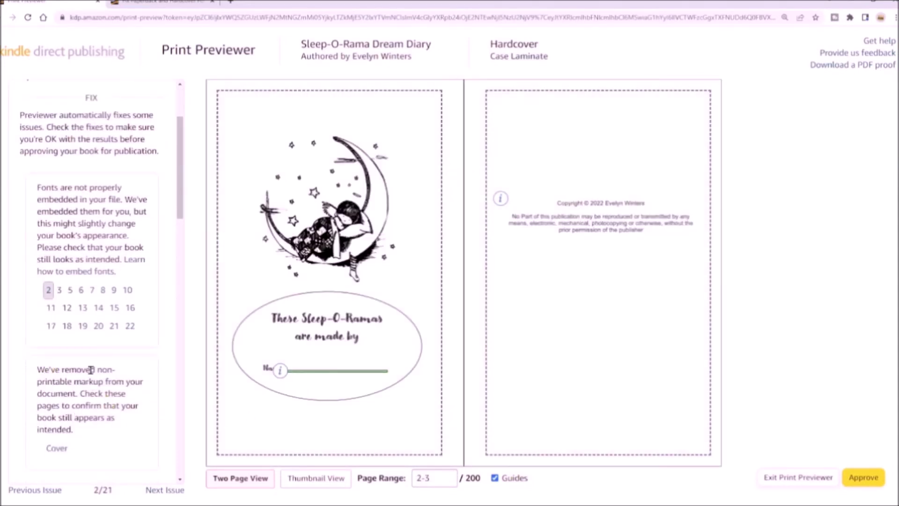
pyautogui.click(97, 327)
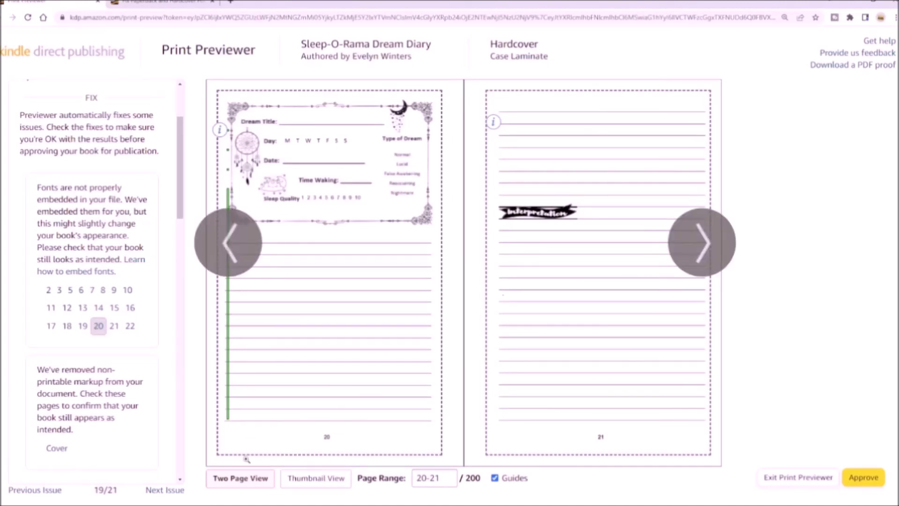
pyautogui.click(114, 327)
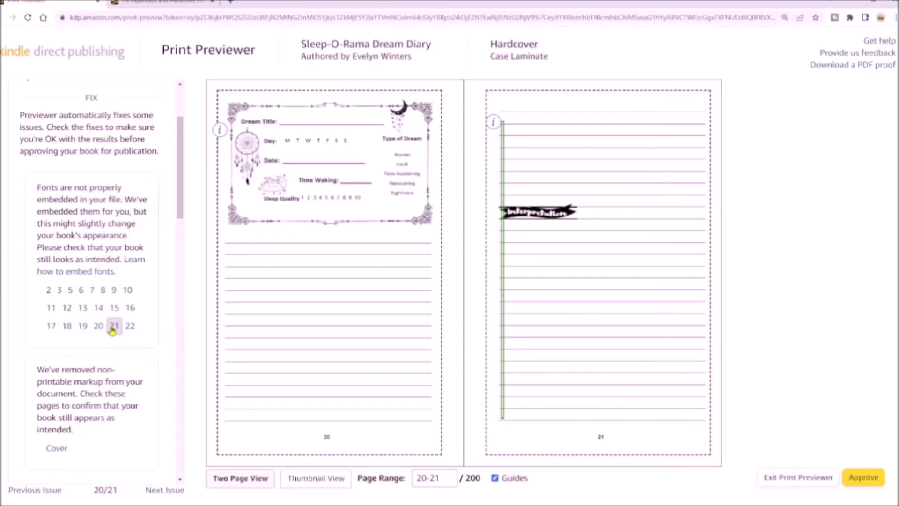
pyautogui.click(131, 327)
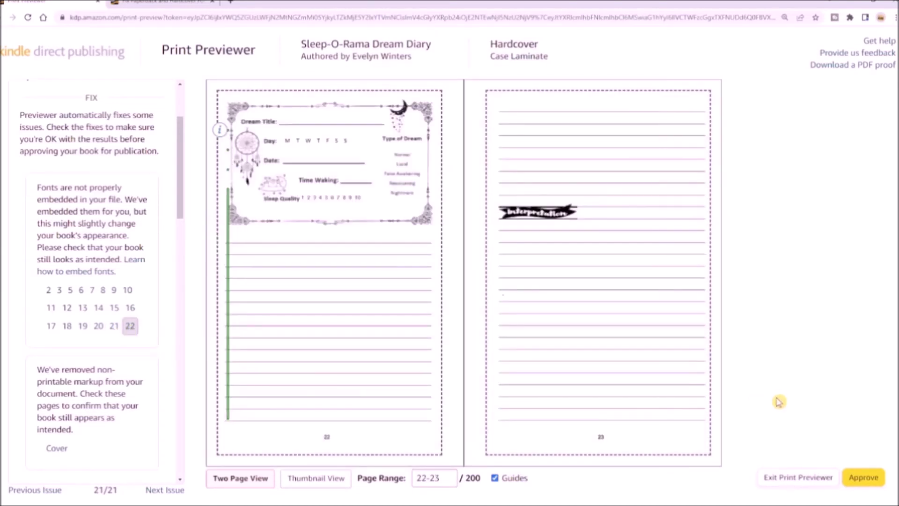
# Page forward through the diary spreads to pages 30-31, then look over the interior pages as thumbnails through page 200
pyautogui.click(704, 244)
pyautogui.click(706, 247)
pyautogui.click(706, 247)
pyautogui.click(706, 247)
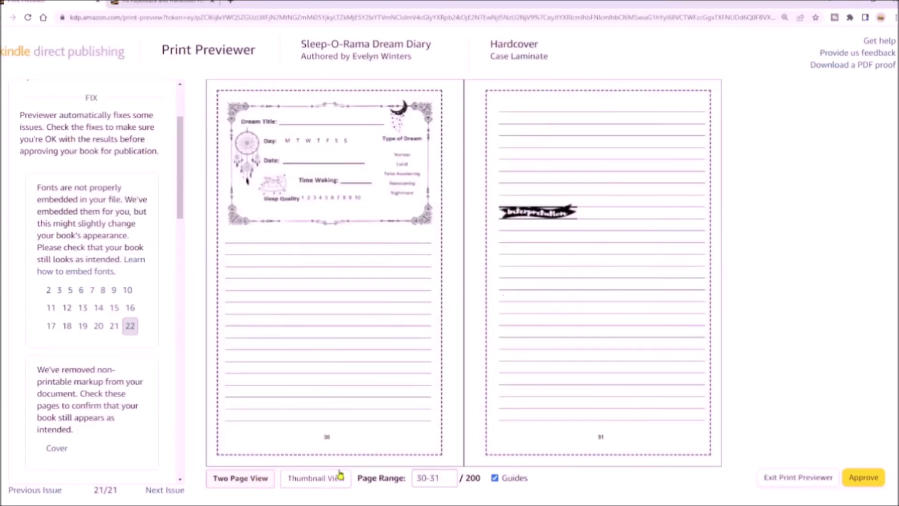
pyautogui.click(325, 483)
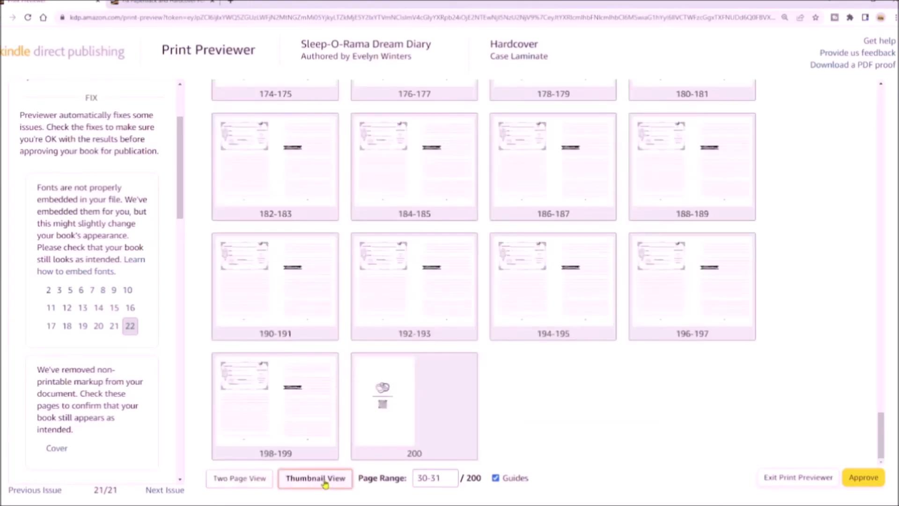
pyautogui.scroll(5, 843, 381)
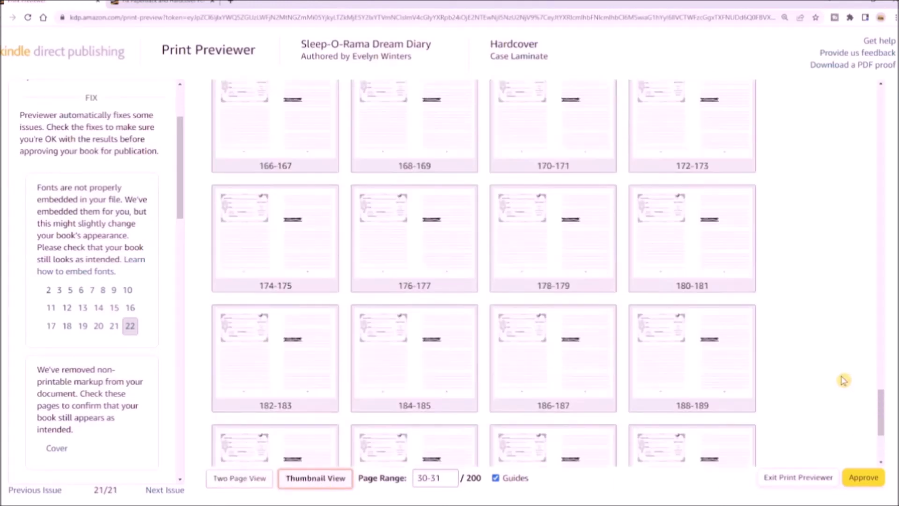
pyautogui.scroll(20, 843, 381)
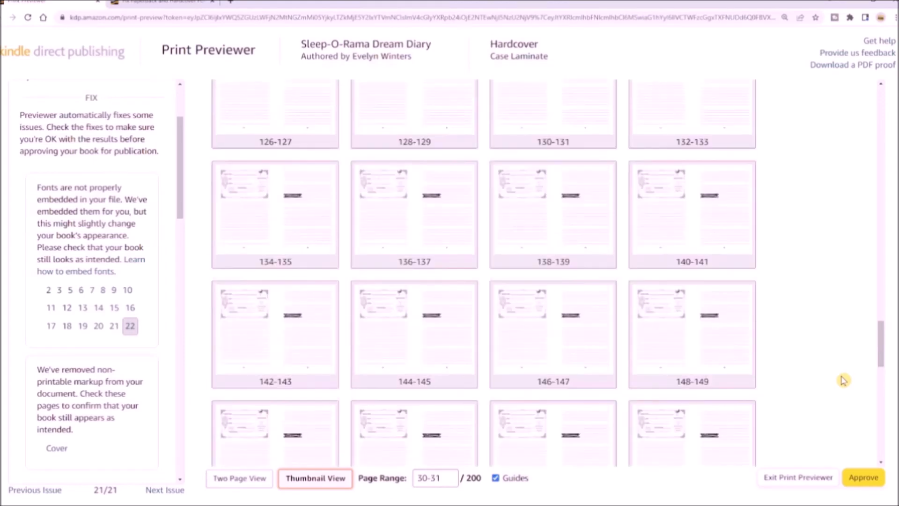
pyautogui.scroll(3, 843, 380)
pyautogui.scroll(-20, 843, 381)
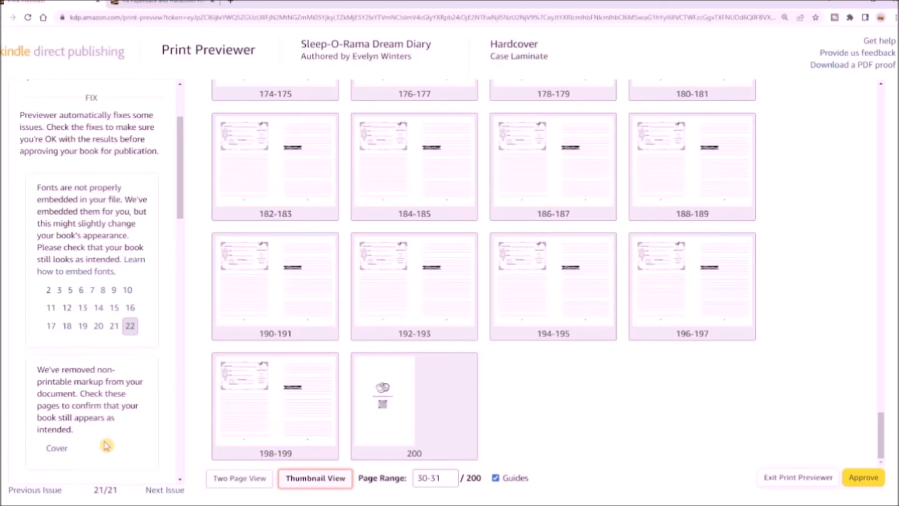
# Check the cover listed under the removed non-printable markup fix, enlarging the view around the spine
pyautogui.click(57, 448)
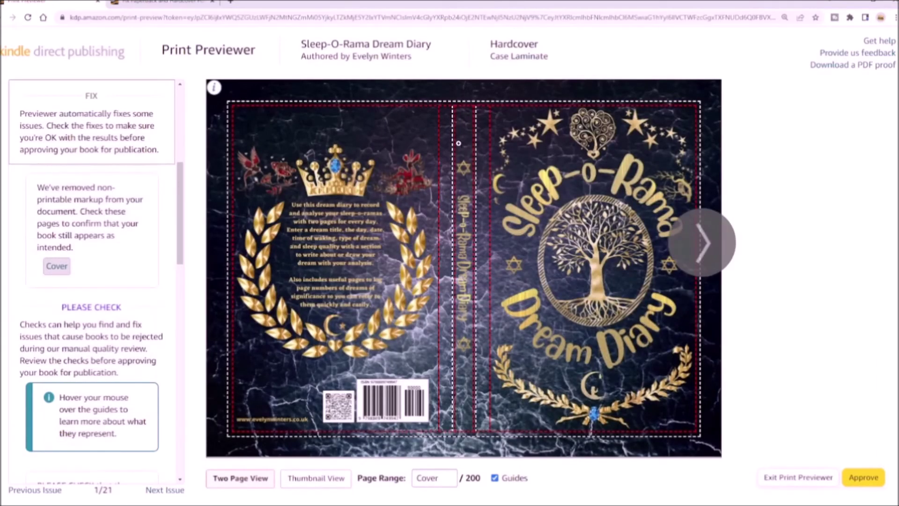
pyautogui.click(437, 167)
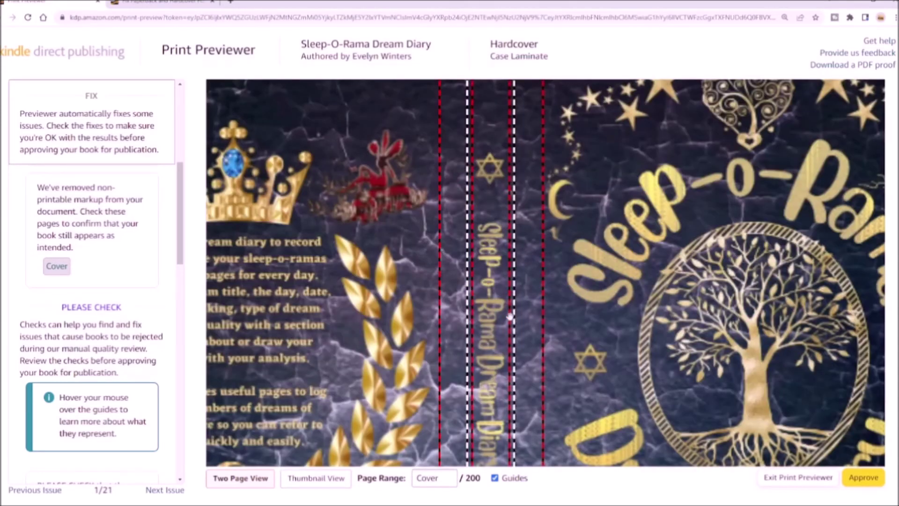
# Approve the previewed hardcover, save its content and continue to the rights and pricing stage
pyautogui.click(554, 330)
pyautogui.click(863, 478)
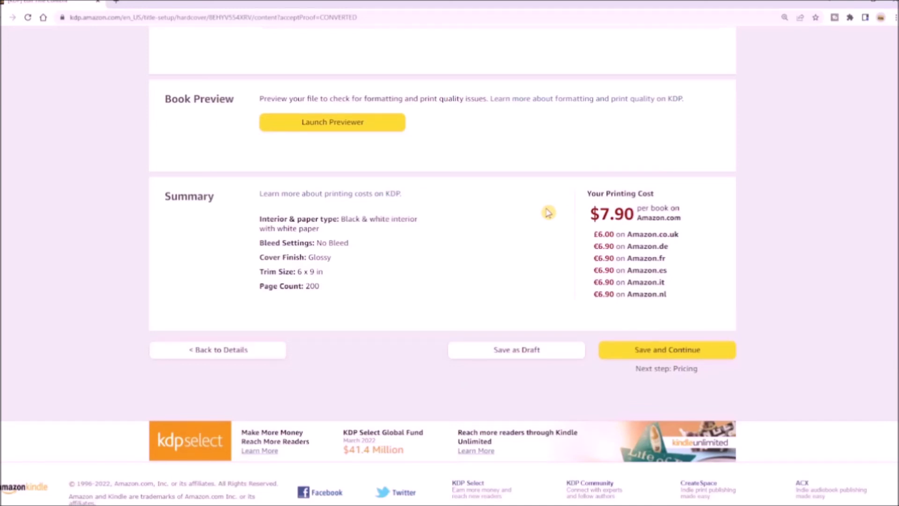
pyautogui.click(673, 352)
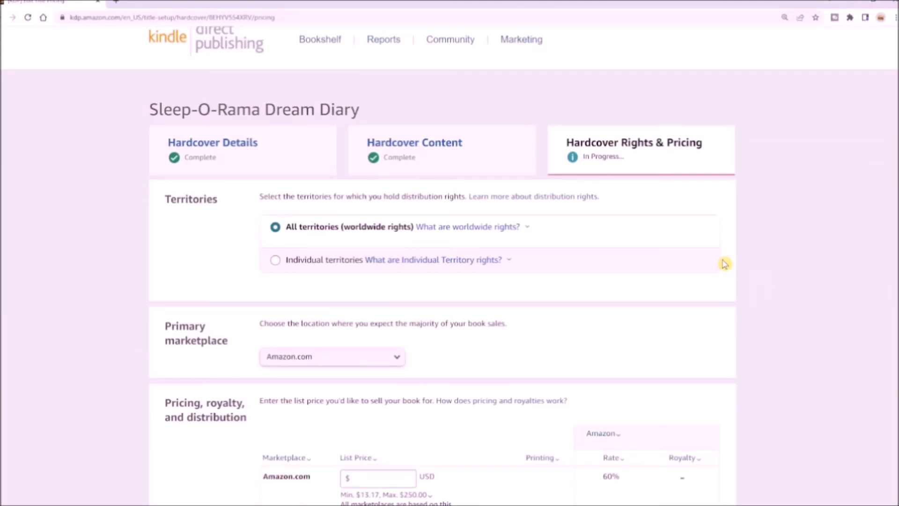
# Keep worldwide rights for all territories and set the primary marketplace to Amazon.co.uk
pyautogui.moveTo(471, 234)
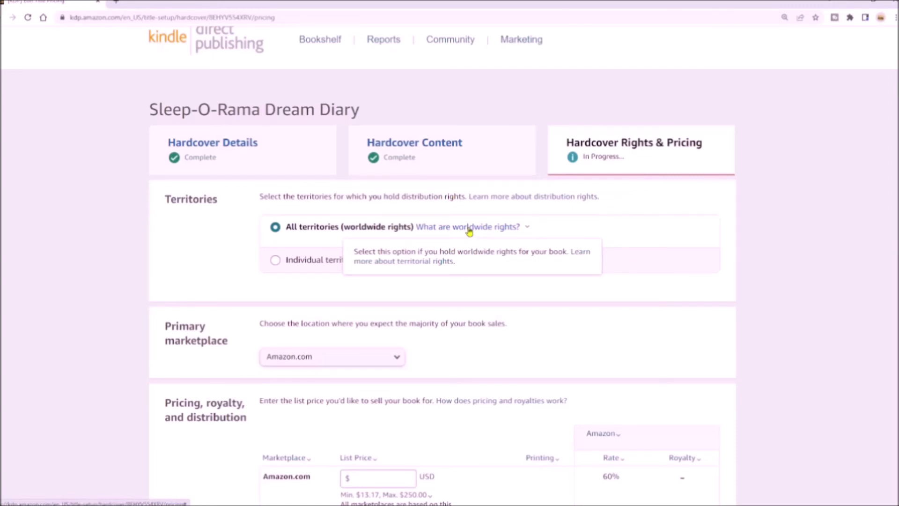
pyautogui.scroll(-2, 698, 284)
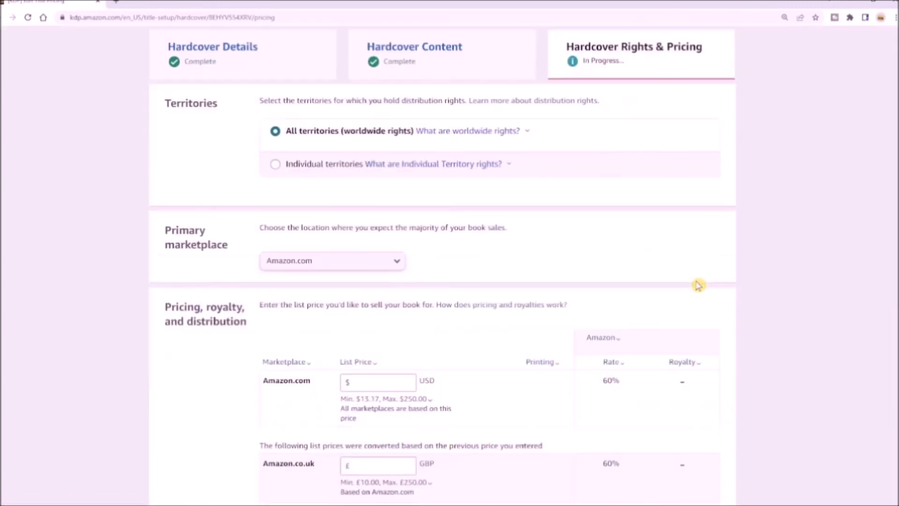
pyautogui.moveTo(425, 169)
pyautogui.scroll(-1, 617, 255)
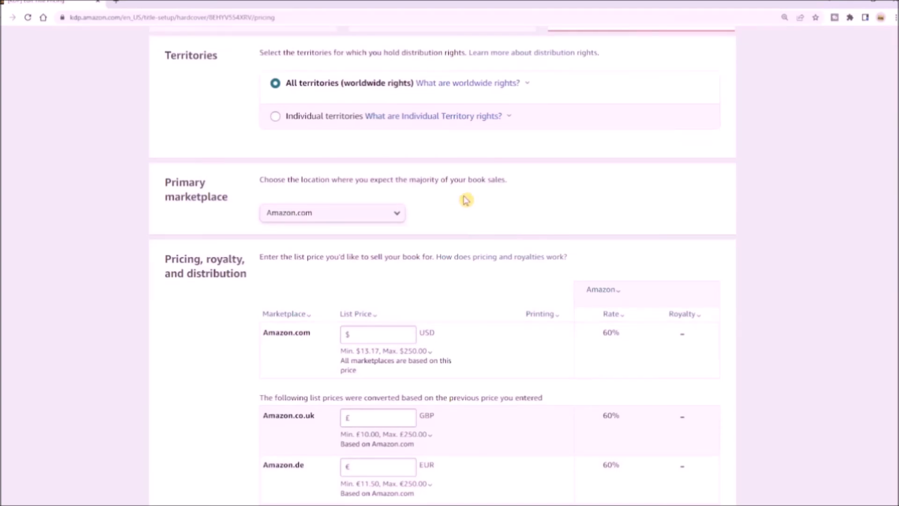
pyautogui.click(378, 217)
pyautogui.click(379, 227)
pyautogui.scroll(-3, 761, 203)
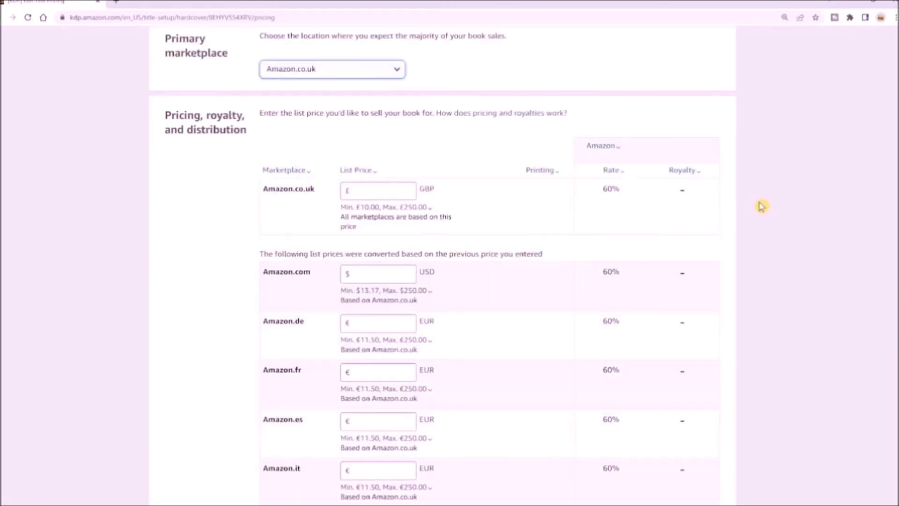
# Check the allowed list price range for Amazon.co.uk and set the list price to 12.99 GBP
pyautogui.click(361, 207)
pyautogui.moveTo(355, 207); pyautogui.dragTo(435, 211)
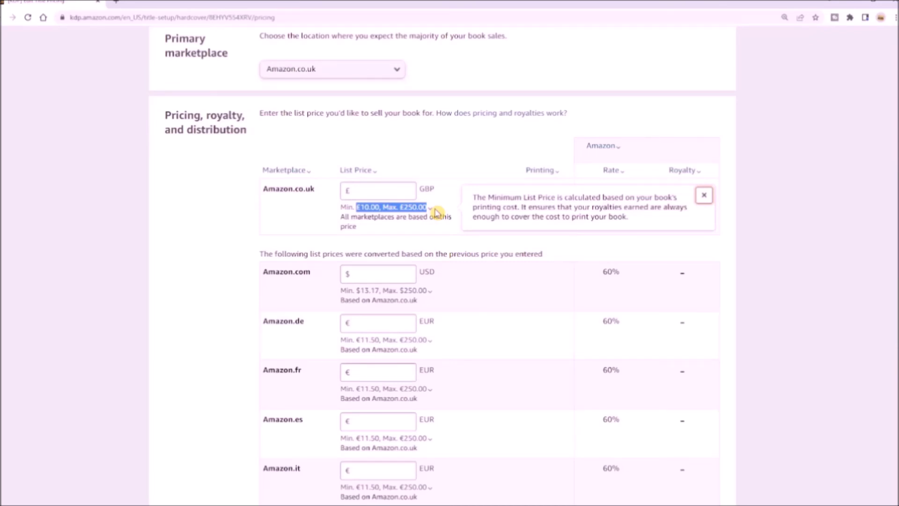
pyautogui.write('12.99')
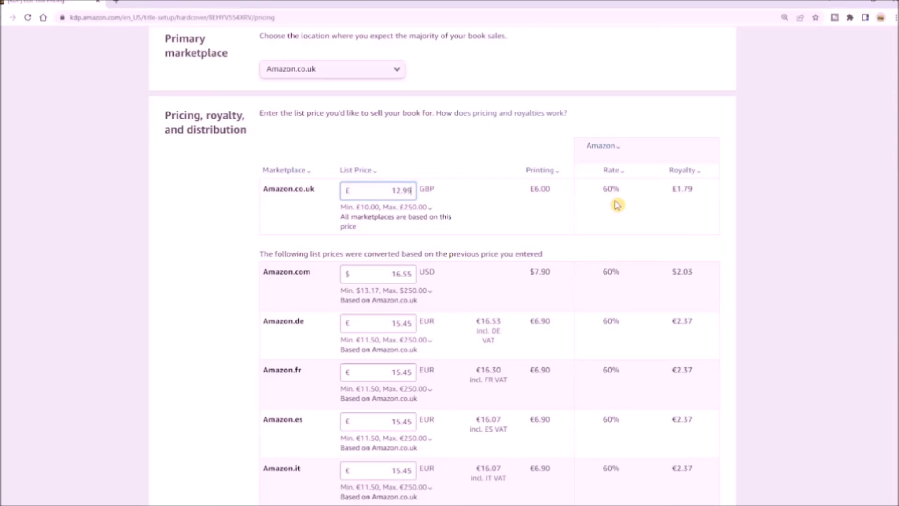
# Review the converted prices for the other marketplaces and the terms, and publish the hardcover book
pyautogui.scroll(-6, 780, 241)
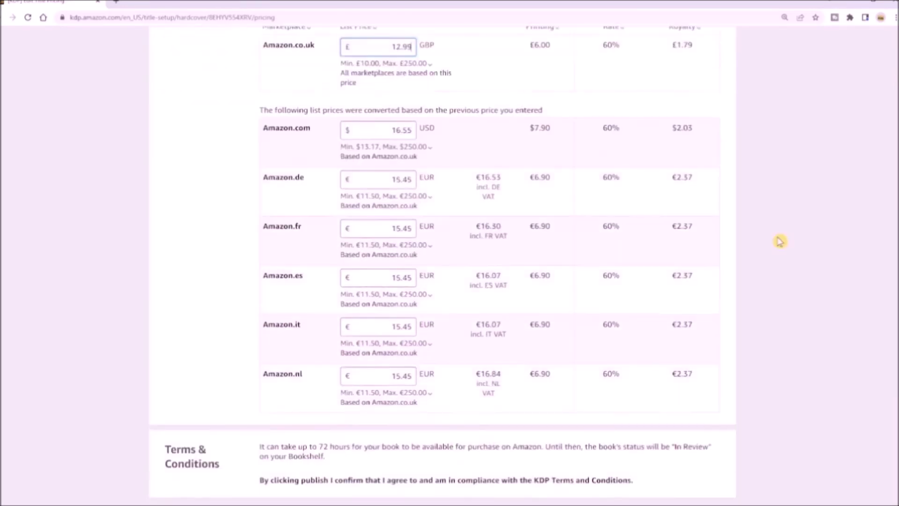
pyautogui.scroll(-1, 780, 242)
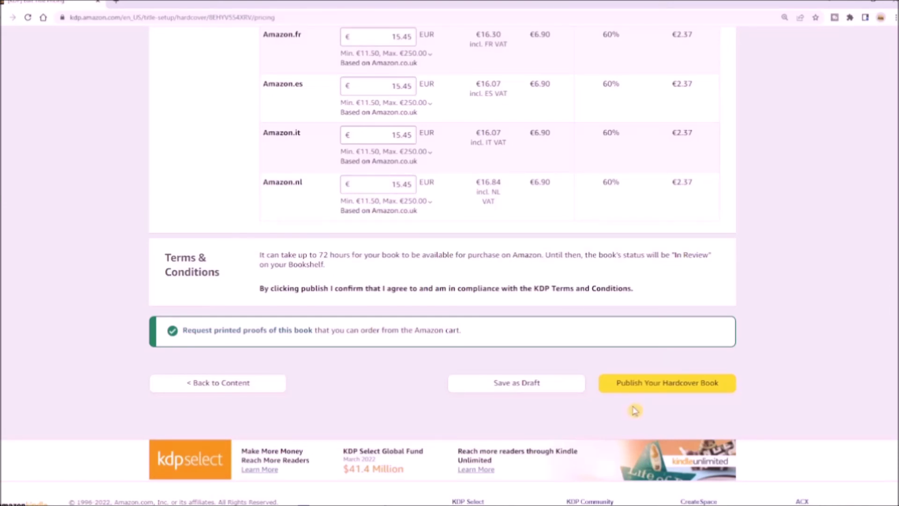
pyautogui.click(673, 388)
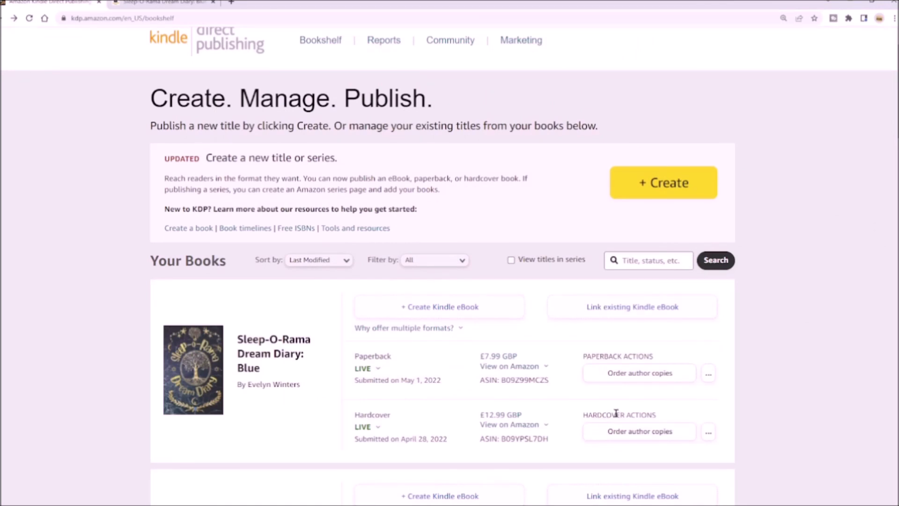
# Open the author copy order for the Sleep-O-Rama Dream Diary hardcover and check its quantity limit and marketplace choices
pyautogui.click(644, 437)
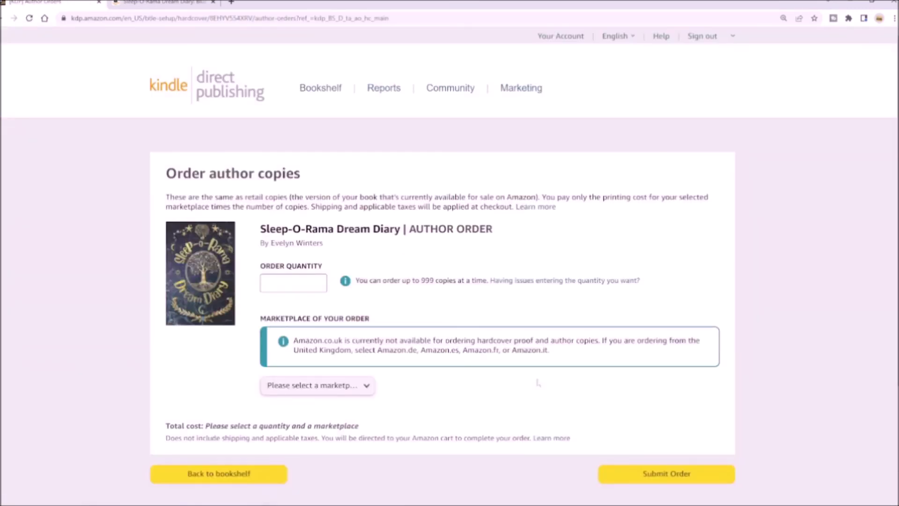
pyautogui.moveTo(419, 280); pyautogui.dragTo(434, 280)
pyautogui.click(438, 404)
pyautogui.click(365, 386)
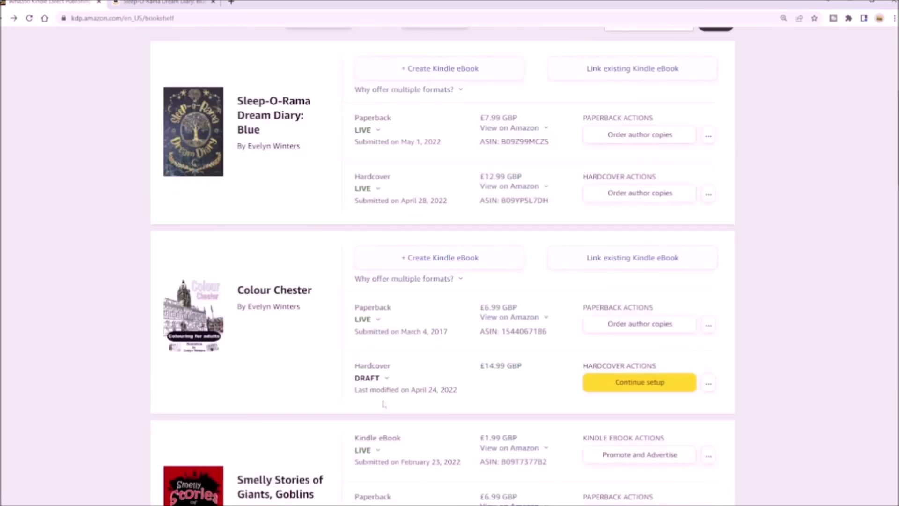
# Open the printed proof request for the Colour Chester hardcover draft and check its copy limit and marketplace choices
pyautogui.click(709, 383)
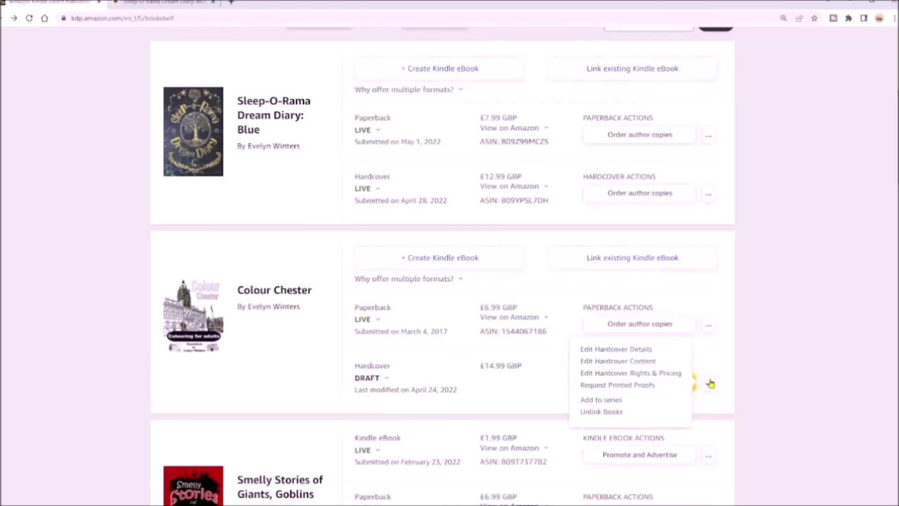
pyautogui.click(607, 386)
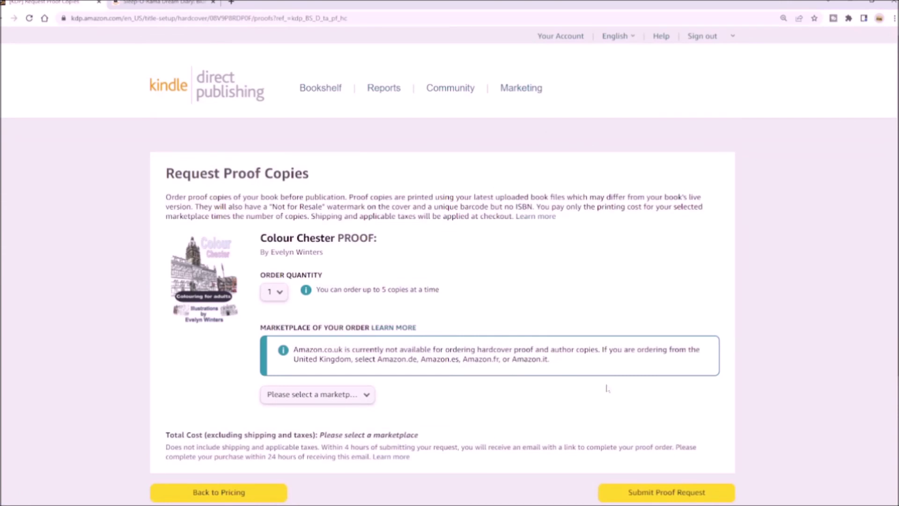
pyautogui.moveTo(382, 289); pyautogui.dragTo(408, 289)
pyautogui.click(472, 315)
pyautogui.click(368, 399)
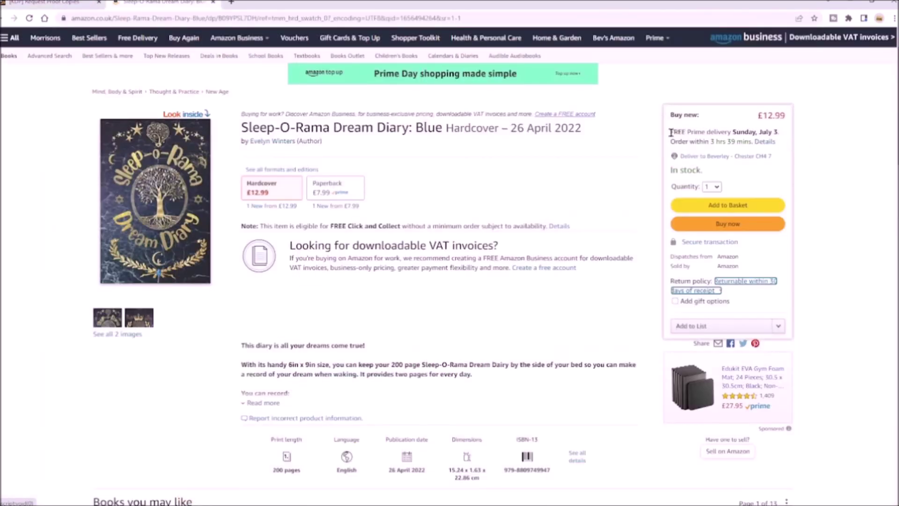
# Check the delivery date offered for the Sleep-O-Rama Dream Diary hardcover on its Amazon.co.uk product page
pyautogui.moveTo(670, 133); pyautogui.dragTo(779, 133)
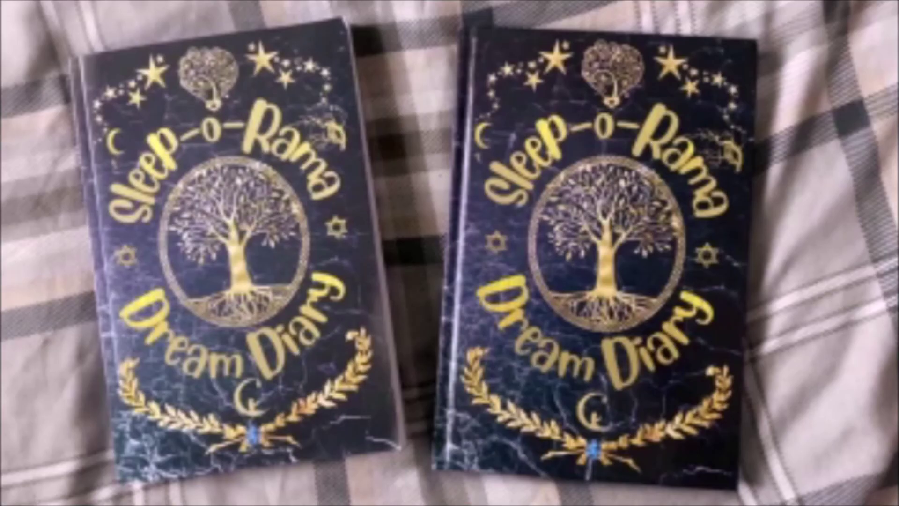